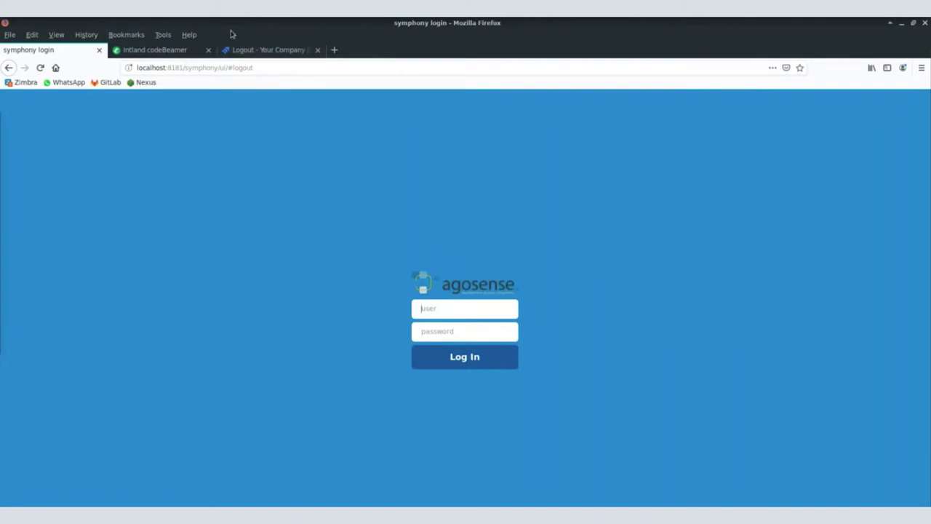
Sign in to codeBeamer as root and view the AGO Bugs tracker's two NEW tickets
key(Tab)
click(153, 48)
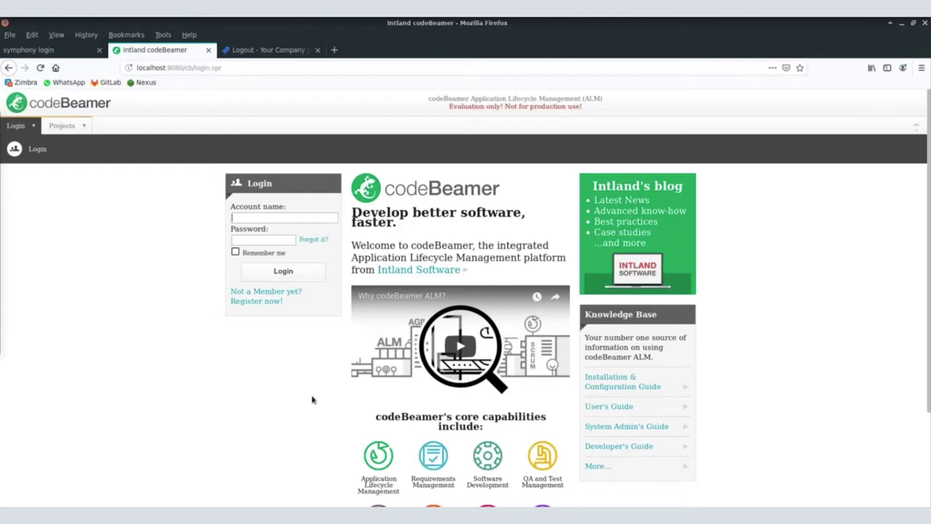
text(root)
key(Tab)
text(******)
click(283, 272)
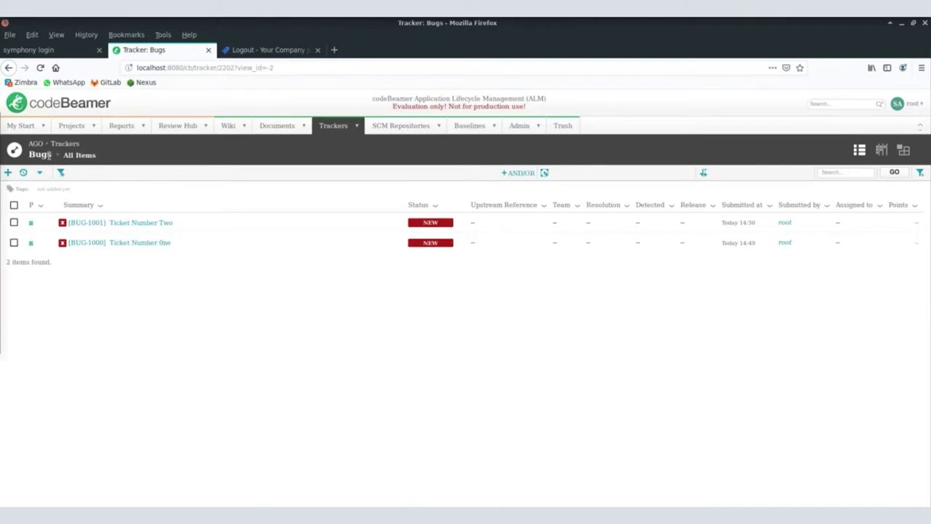
double_click(48, 154)
click(235, 49)
Log back into Jira as admin and open project AGO, which has no open issues
click(486, 227)
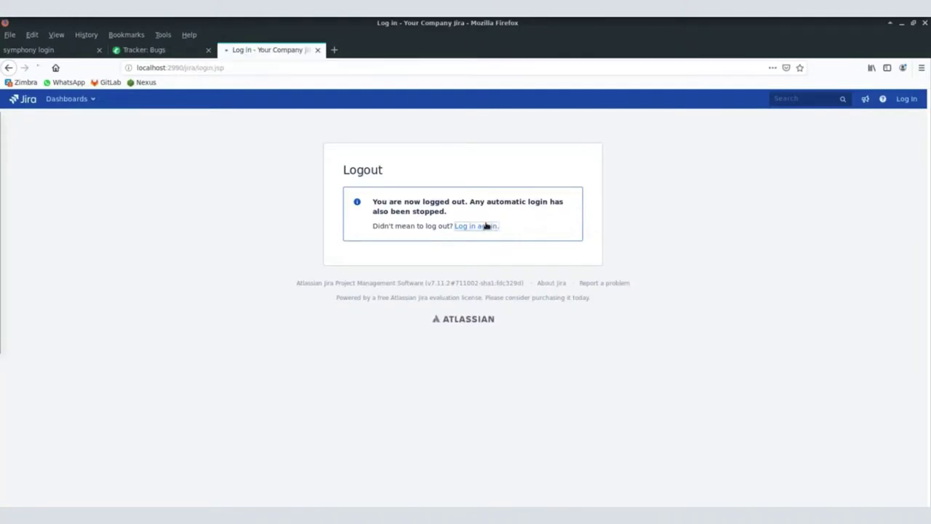
key(Tab)
click(434, 270)
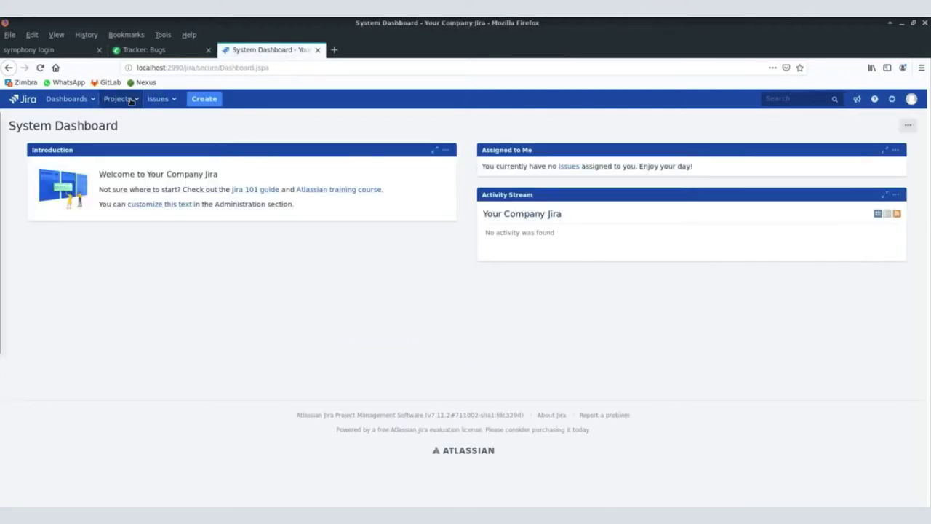
click(120, 99)
click(133, 130)
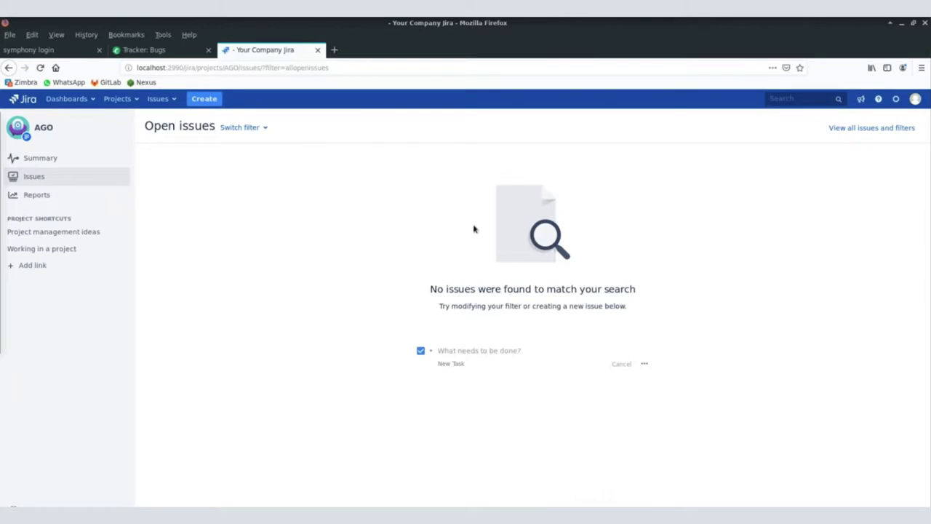
click(58, 50)
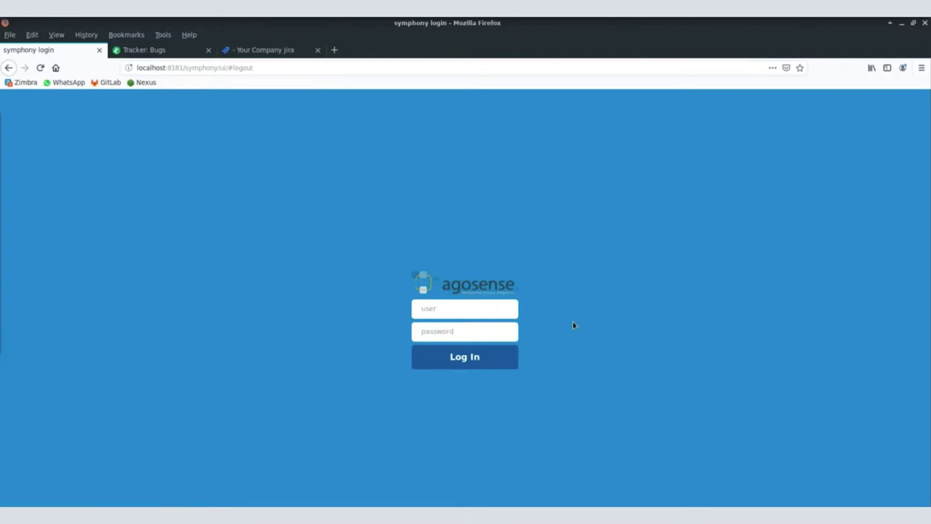
Sign in to Symphony as root in the Default domain and list the installed components
key(Tab)
click(497, 358)
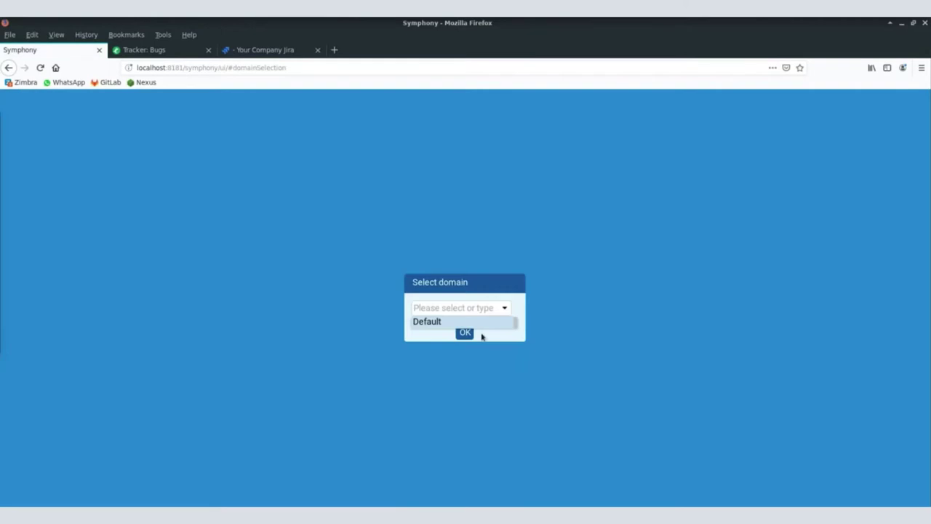
click(461, 320)
click(465, 331)
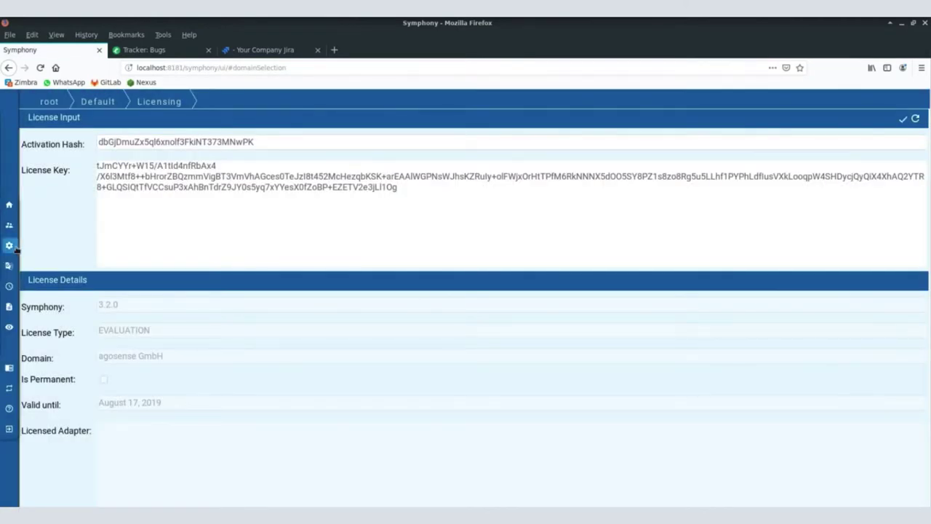
click(16, 249)
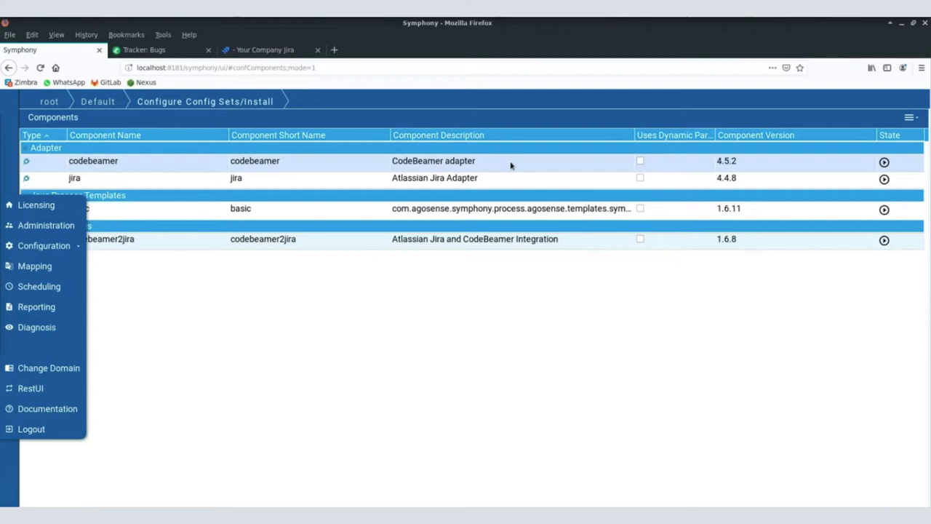
Inspect the Local CodeBeamer config set's REST URL and user name values, then reopen the codebeamer adapter
double_click(512, 162)
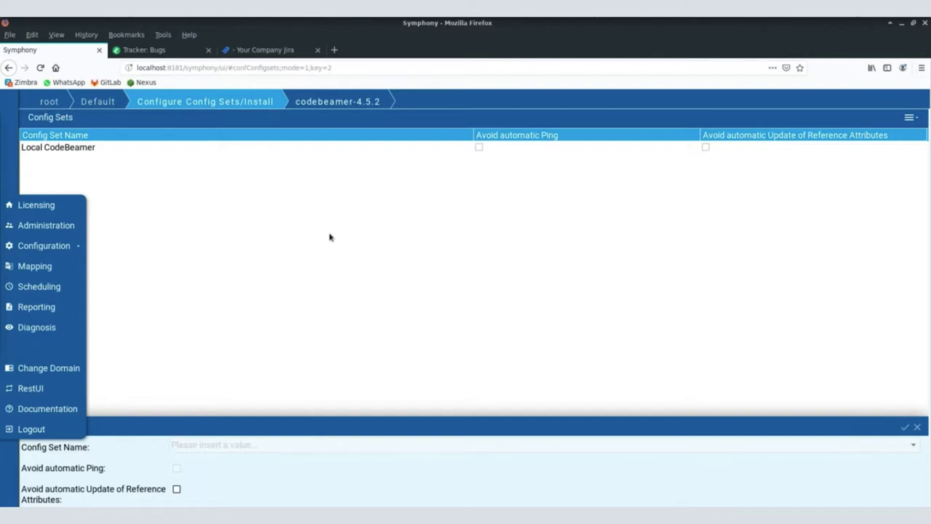
click(325, 152)
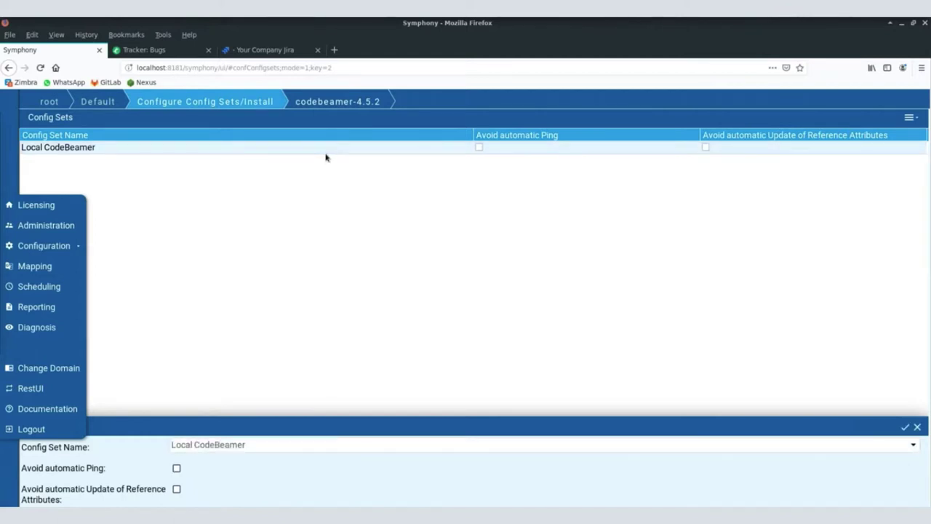
double_click(322, 152)
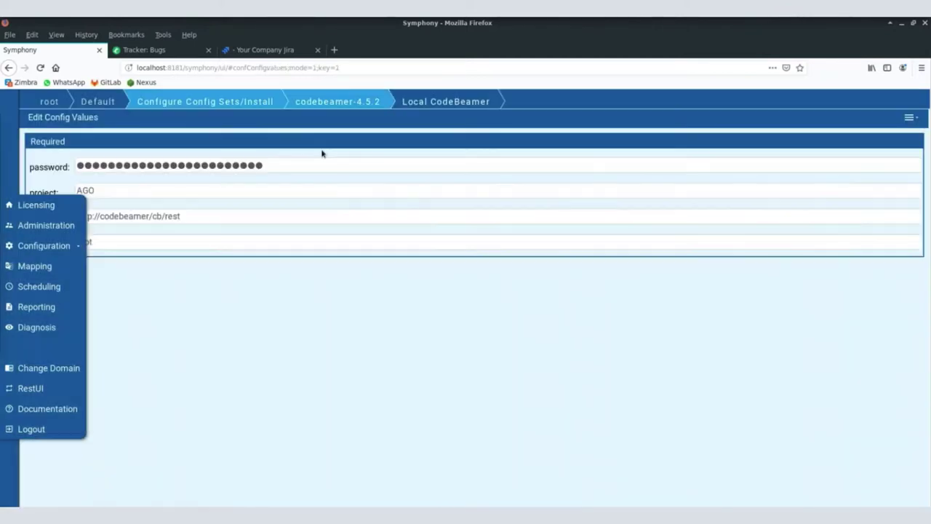
double_click(206, 216)
click(195, 217)
click(173, 237)
click(182, 216)
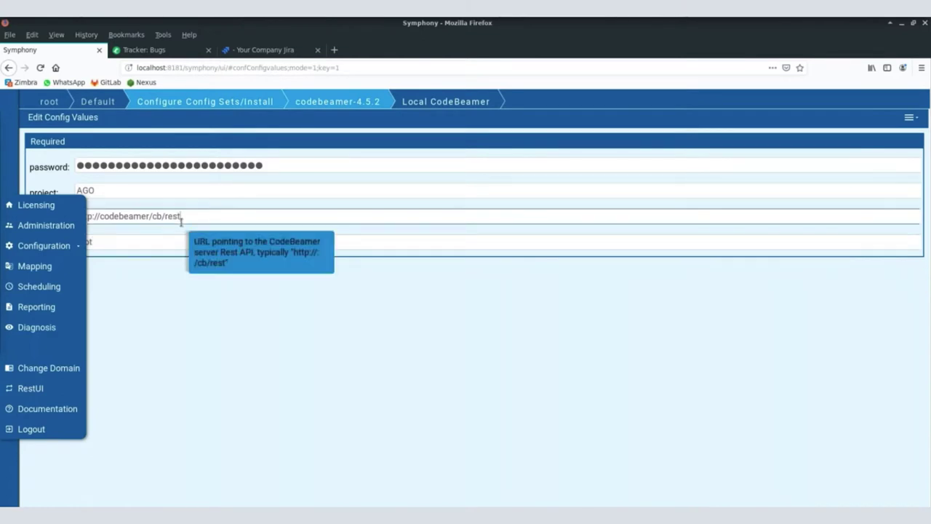
click(175, 243)
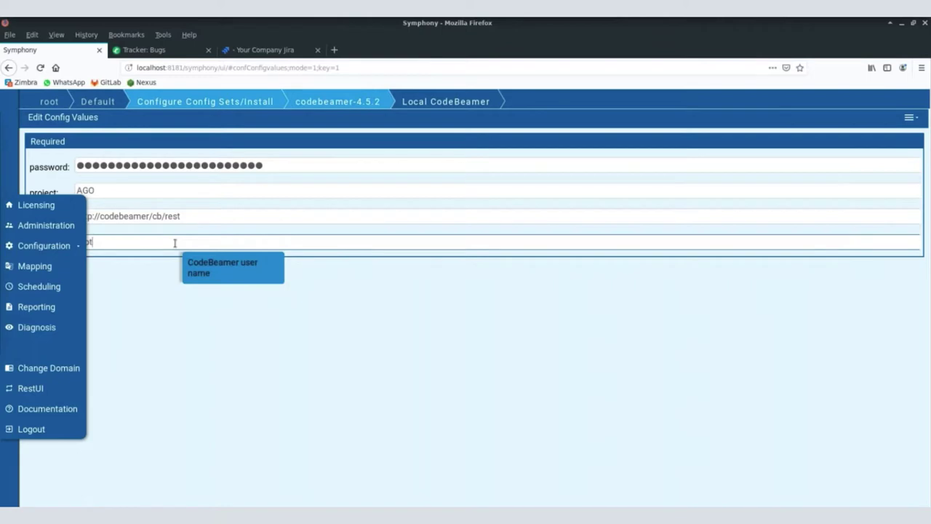
click(227, 113)
click(227, 107)
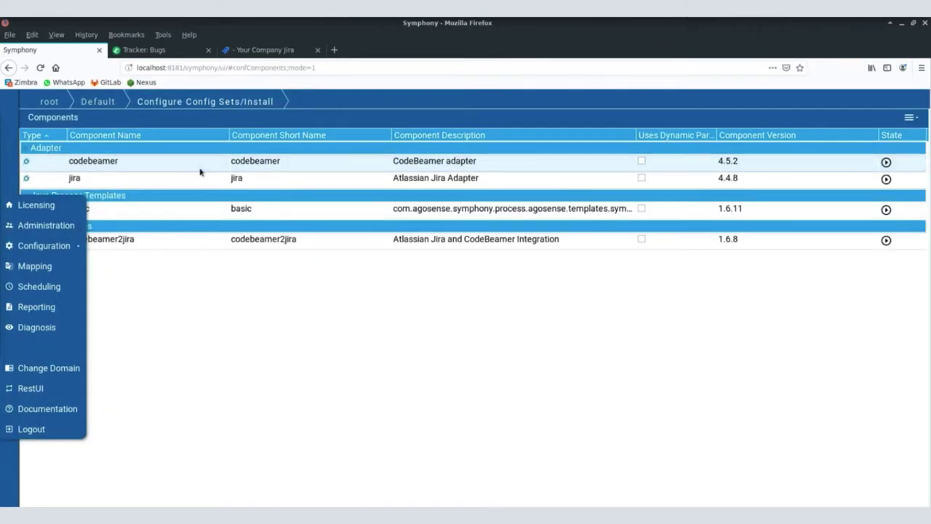
double_click(200, 167)
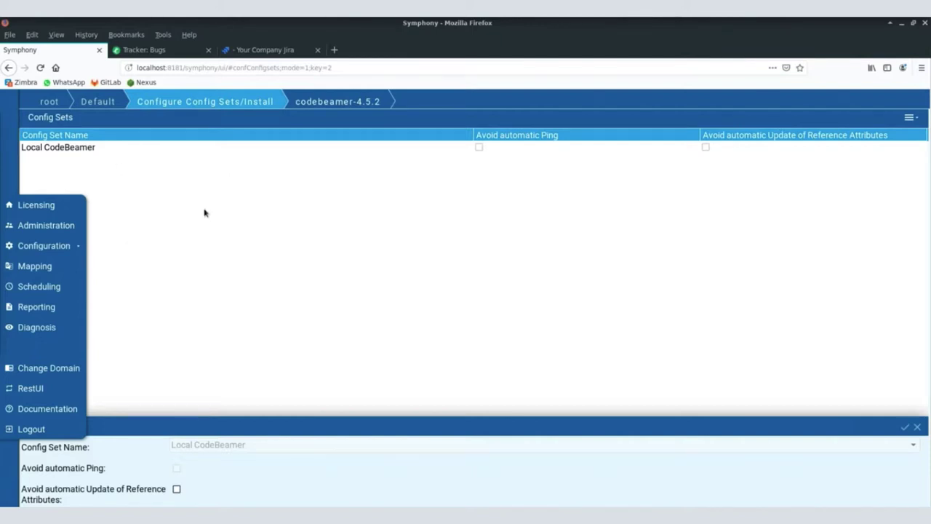
click(207, 103)
double_click(223, 179)
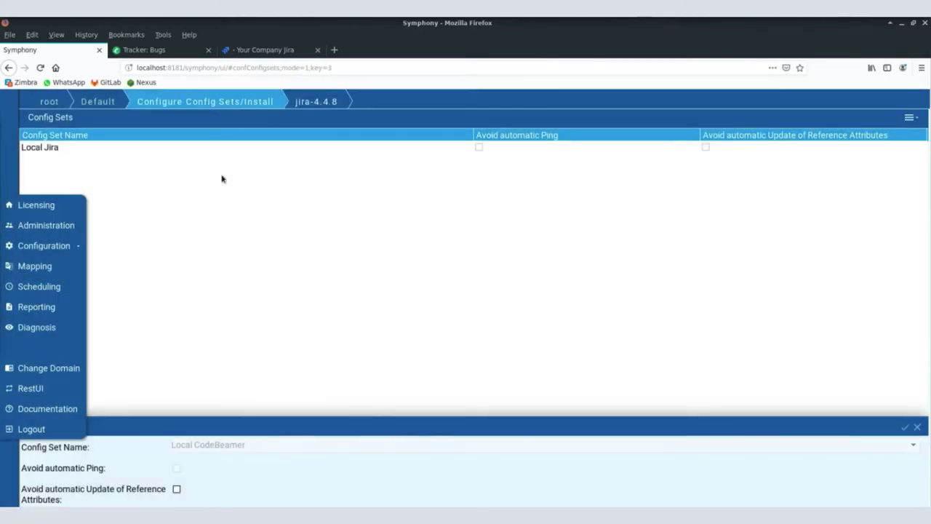
double_click(215, 149)
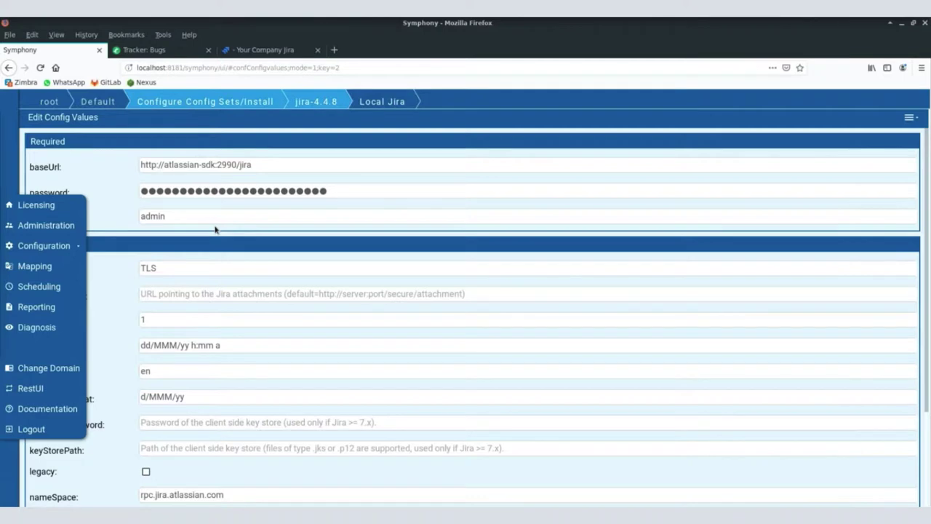
click(177, 105)
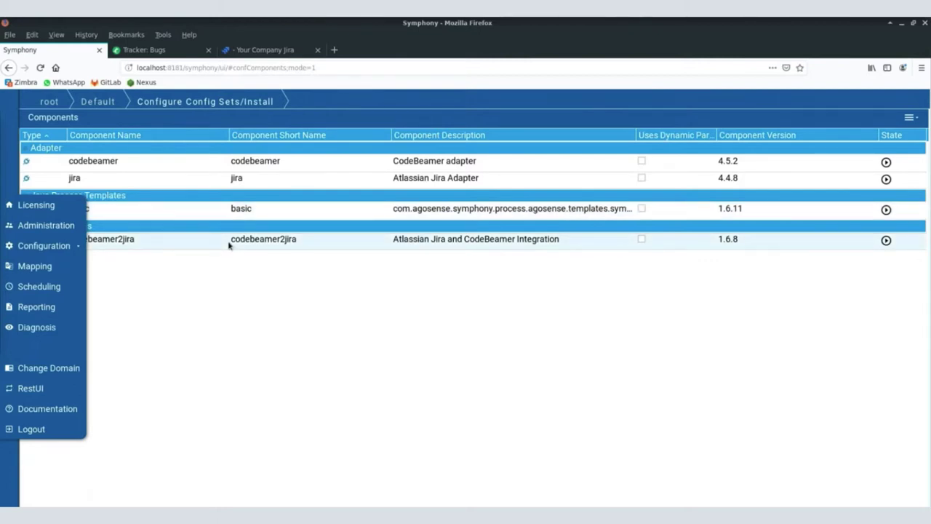
Create the 'Project AGO' config set under codebeamer2jira 1.6.8, then view AGO's codeBeamer home page
double_click(329, 241)
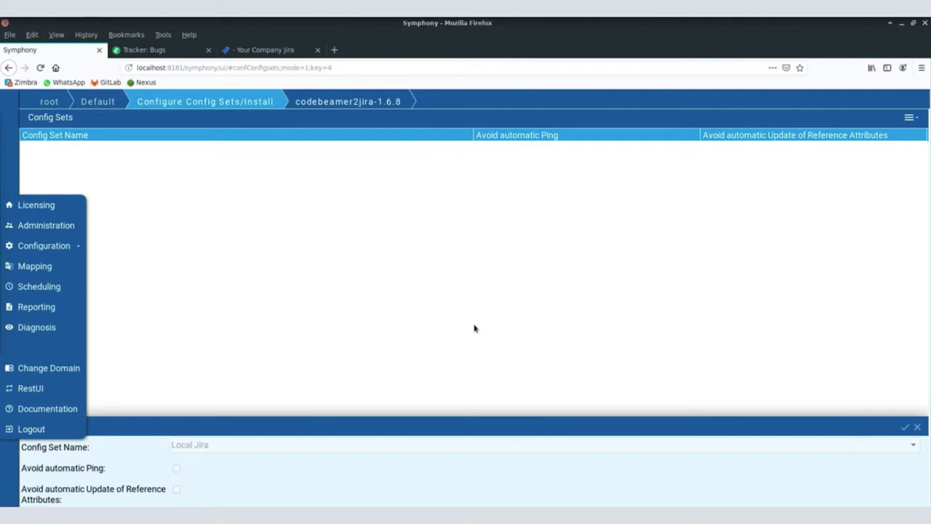
click(914, 120)
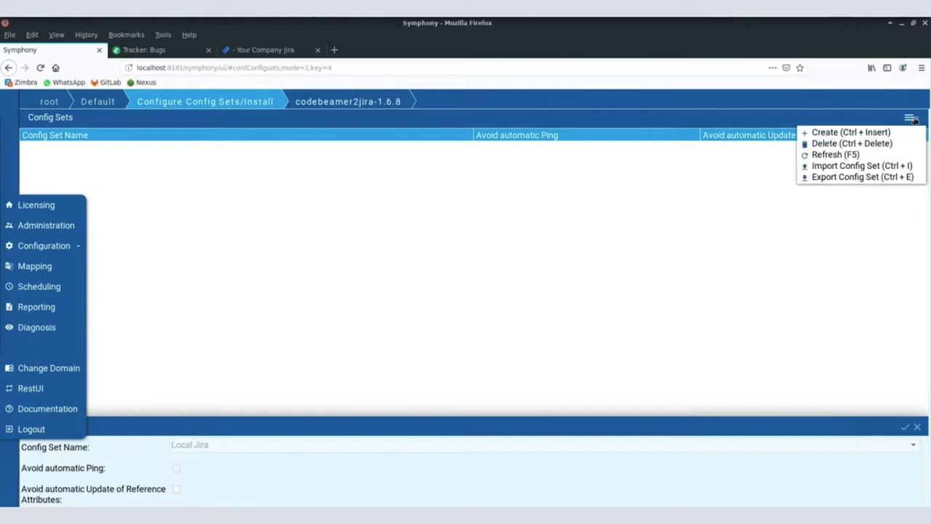
click(822, 132)
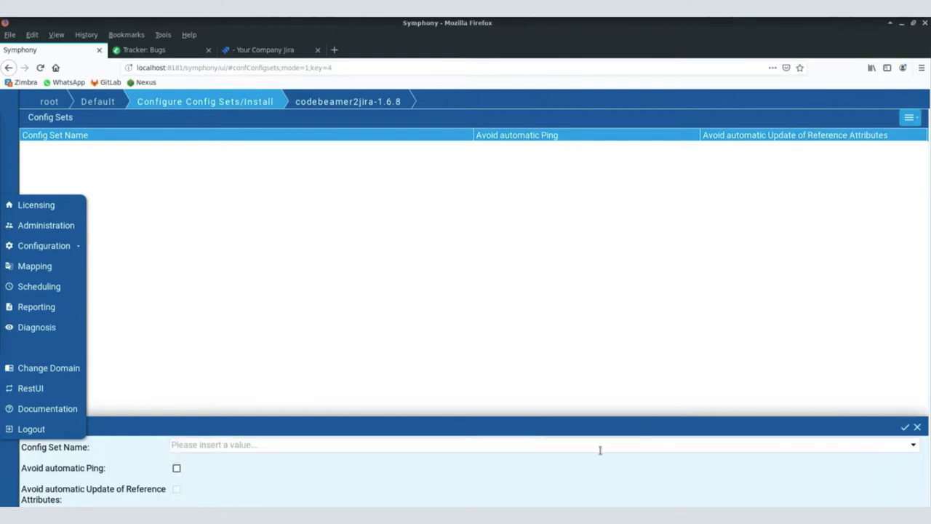
click(451, 444)
text(Project AGO)
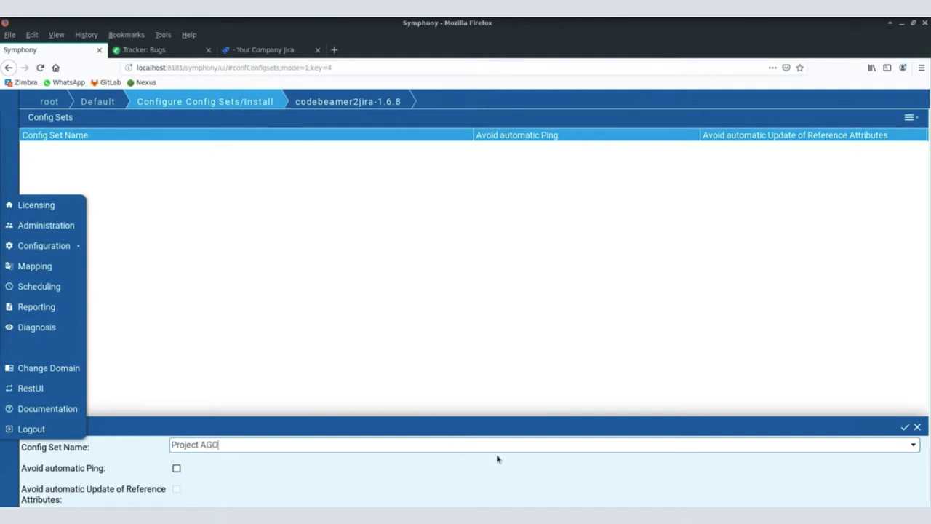
click(905, 427)
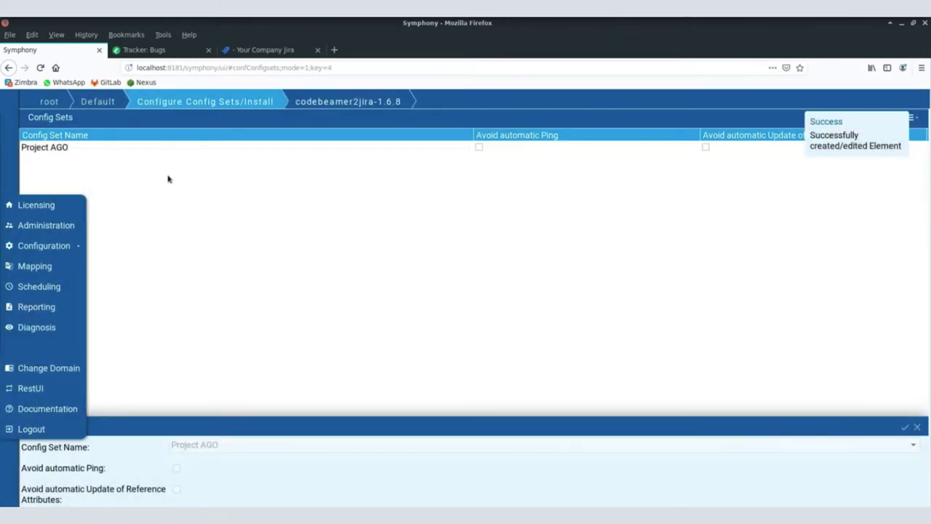
click(175, 49)
click(35, 144)
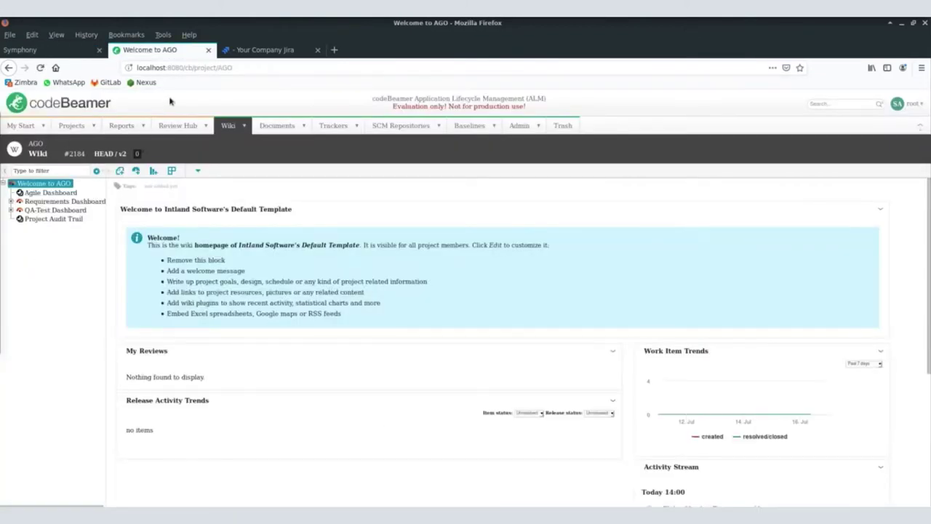
Check Jira briefly, then open Project AGO's still-empty config values form in Symphony
click(248, 50)
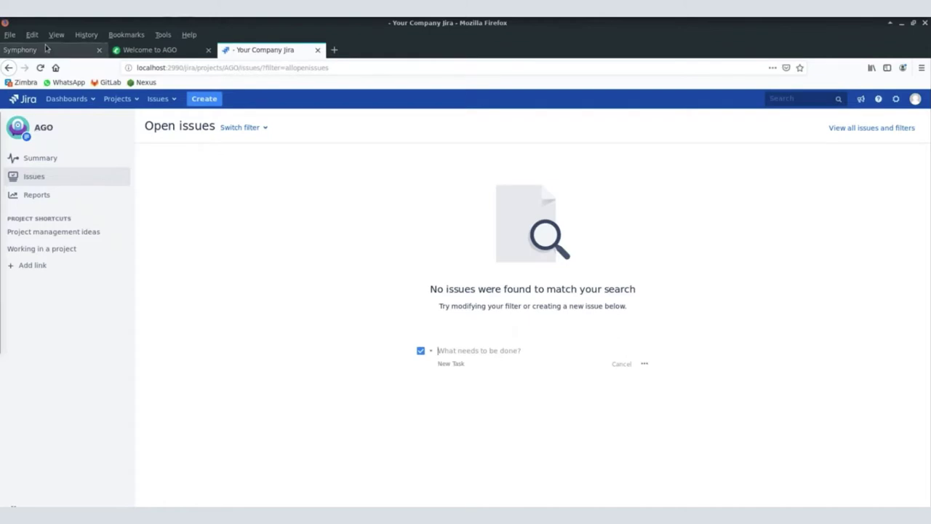
click(19, 50)
double_click(94, 152)
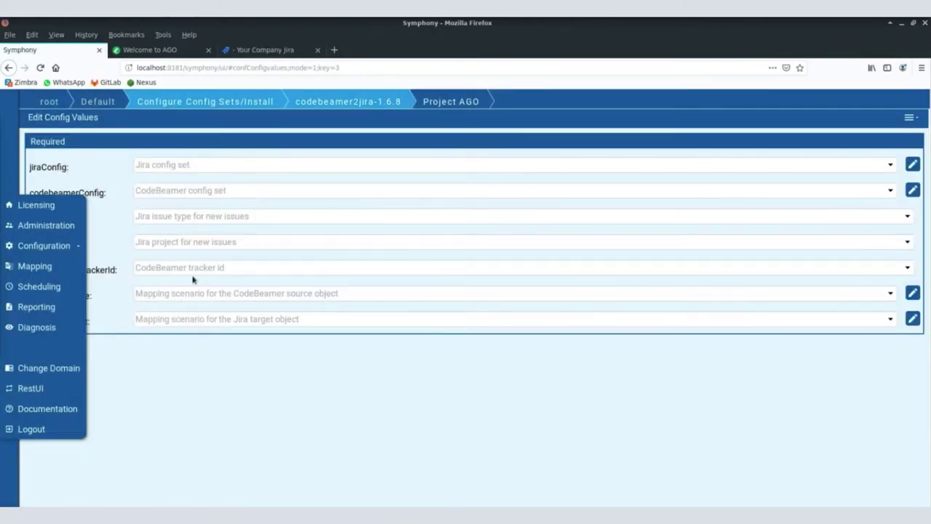
Set Local Jira, Local CodeBeamer, issue type Task, Jira project AGO and tracker Bugs in Project AGO
click(891, 166)
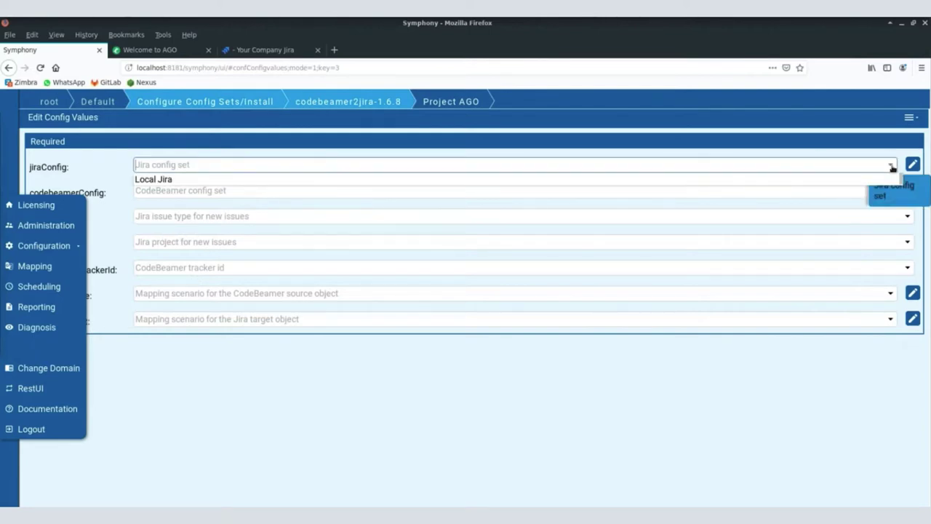
click(167, 180)
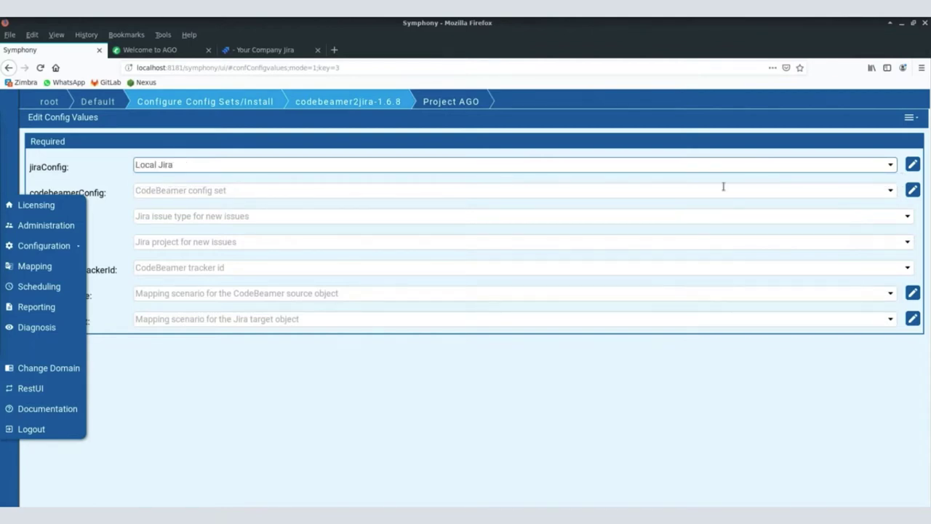
click(892, 191)
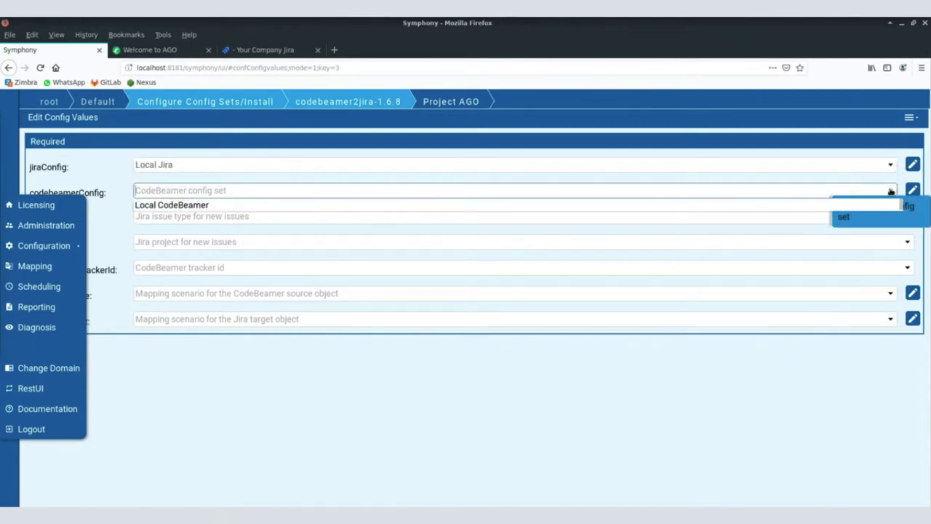
click(207, 209)
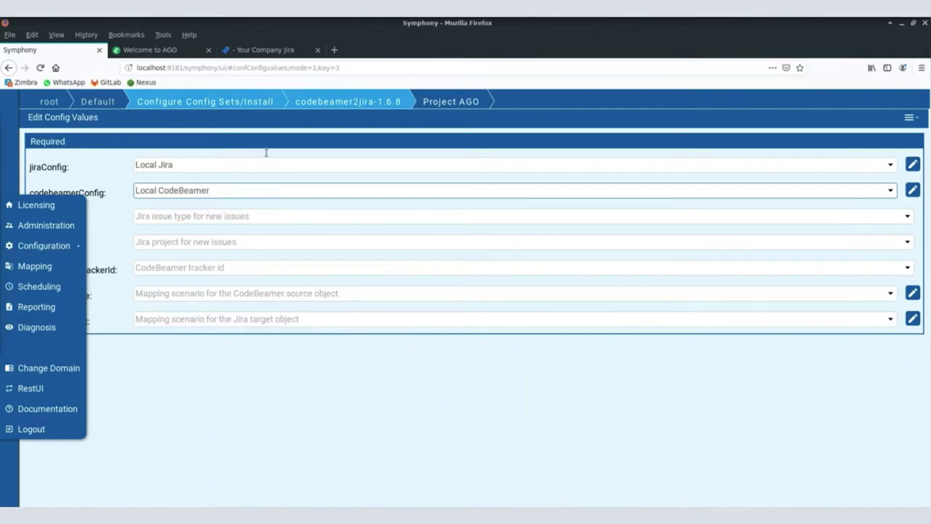
click(907, 217)
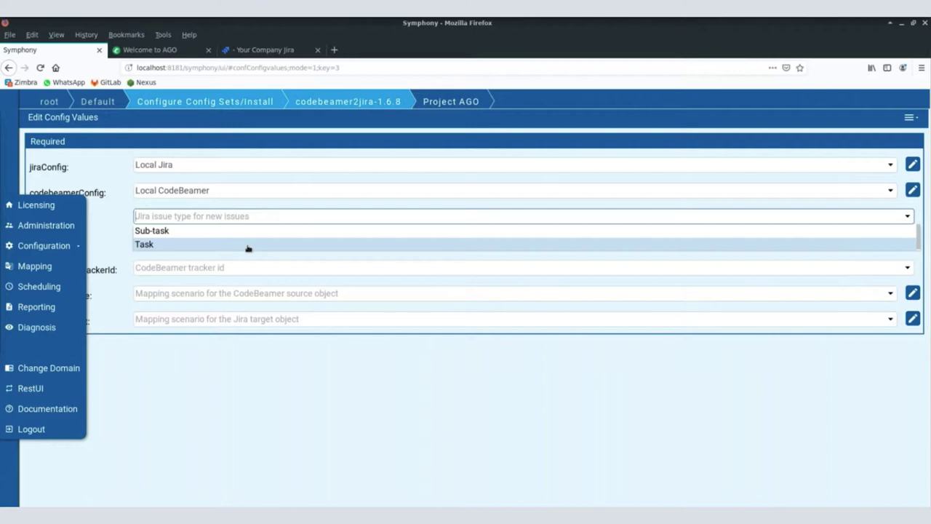
click(247, 248)
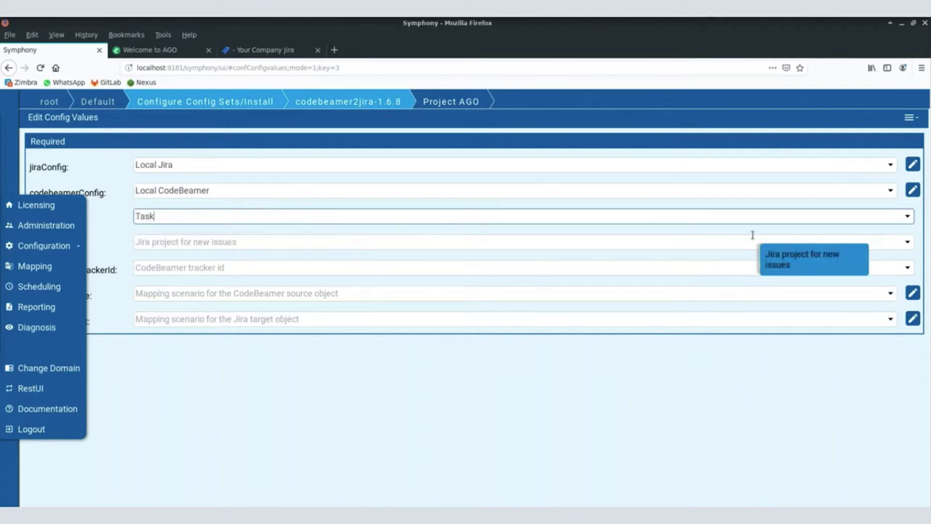
click(906, 246)
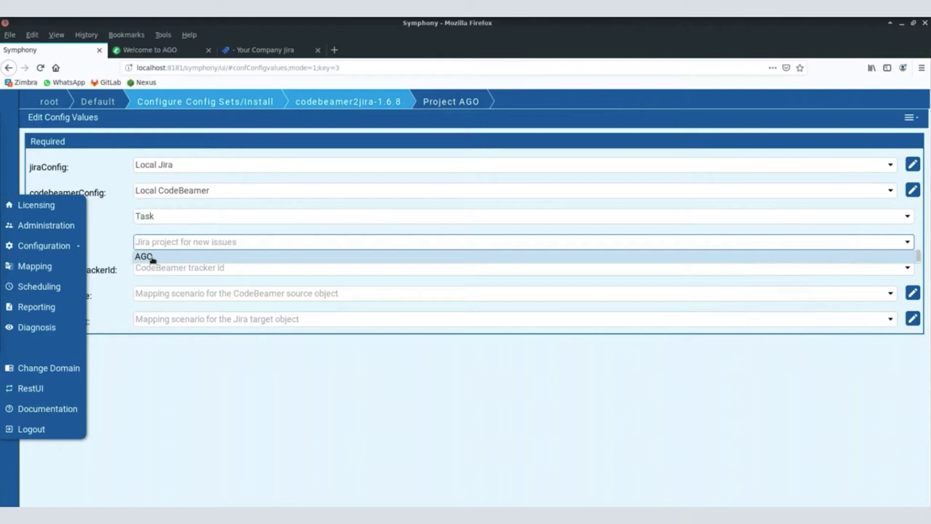
click(153, 258)
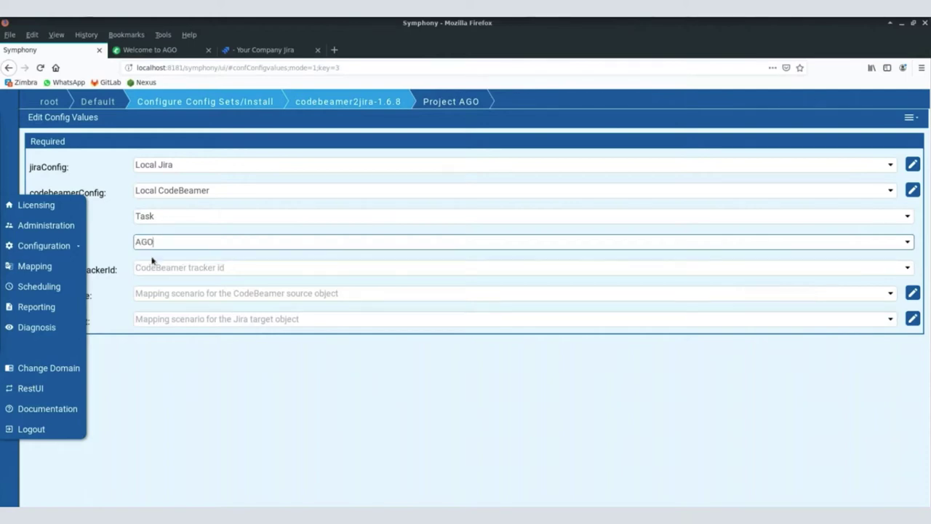
click(908, 267)
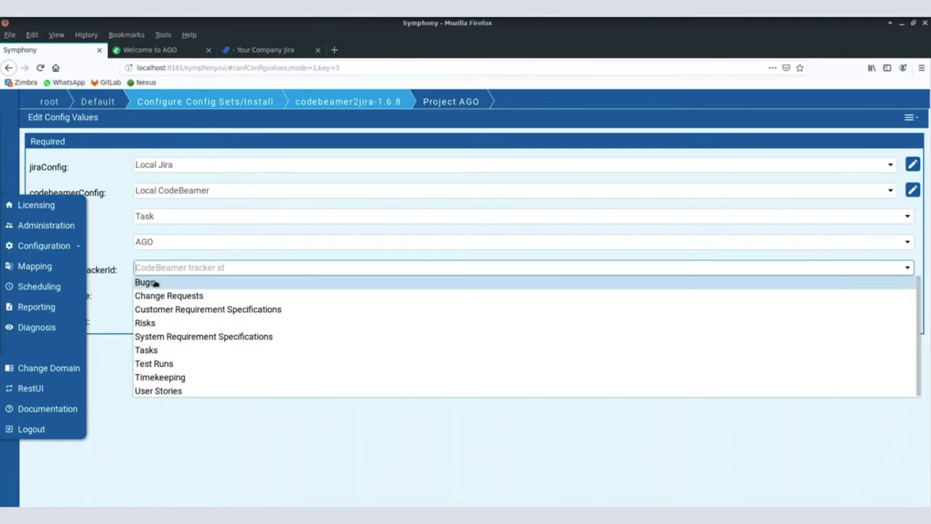
click(155, 283)
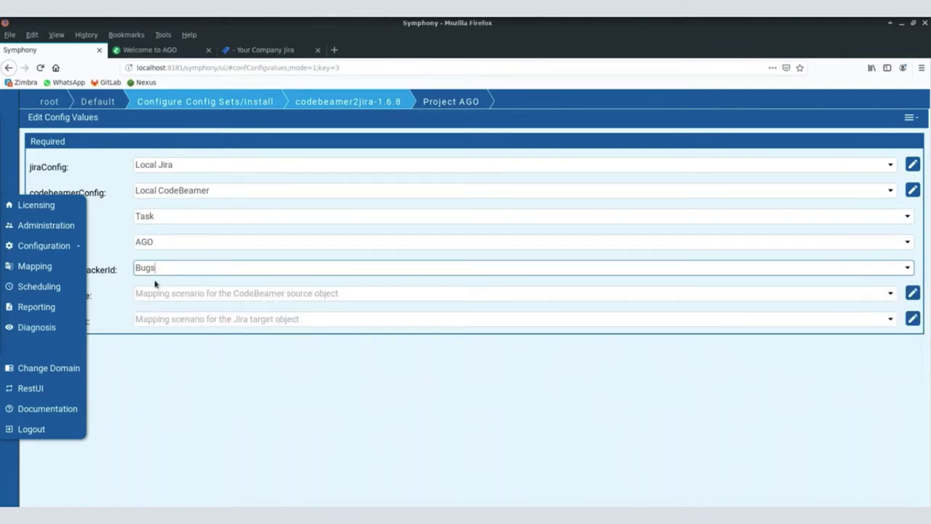
click(149, 49)
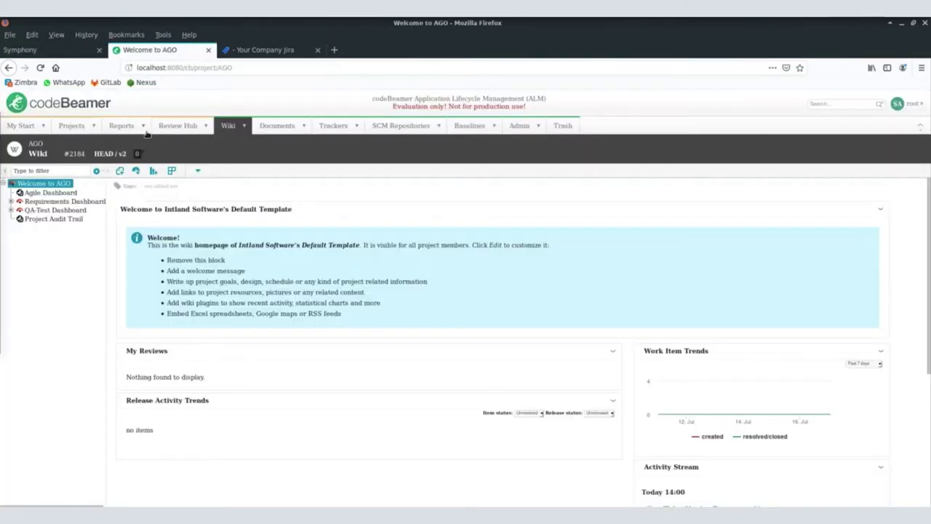
Open codeBeamer's AGO Bugs tracker to review its two tickets, then return to the Symphony form
click(333, 125)
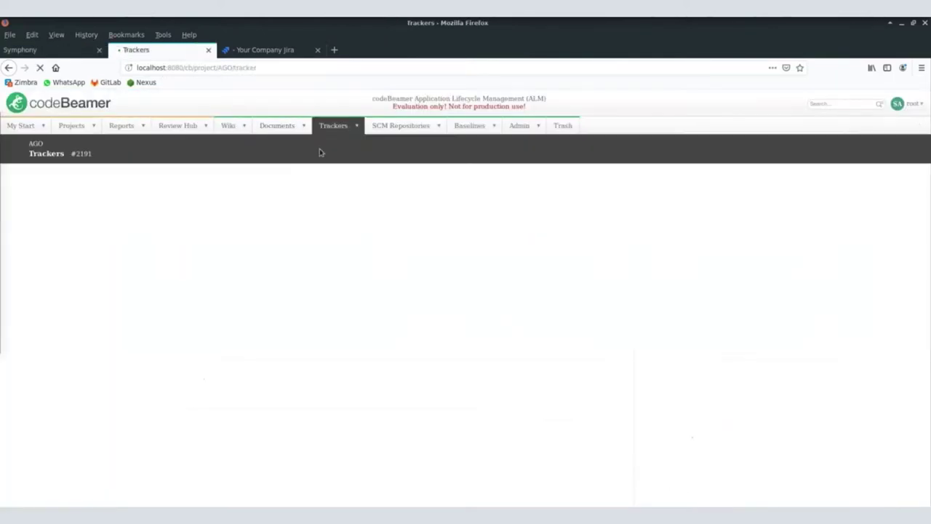
click(357, 127)
click(334, 150)
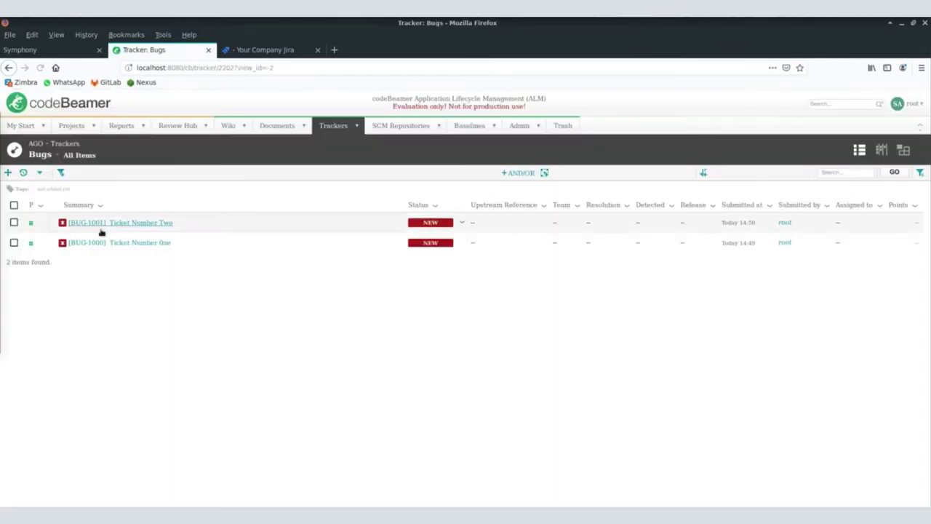
click(22, 49)
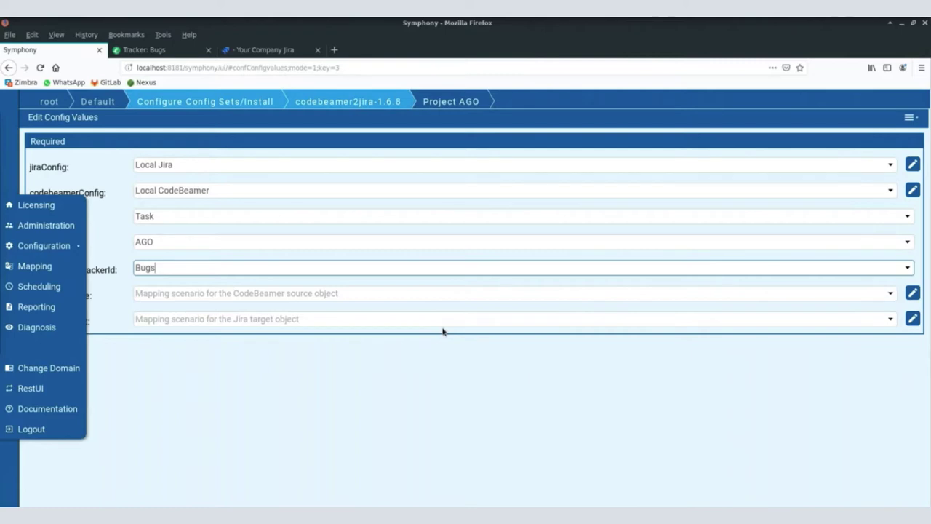
Pick the CodeBeamer 2 Jira scenario type for the codeBeamer mapping field
click(912, 293)
click(264, 149)
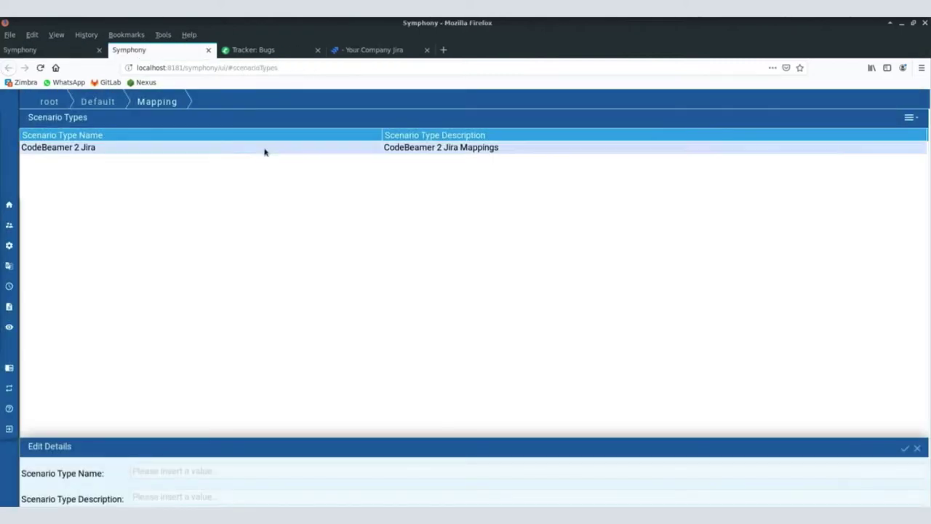
double_click(265, 148)
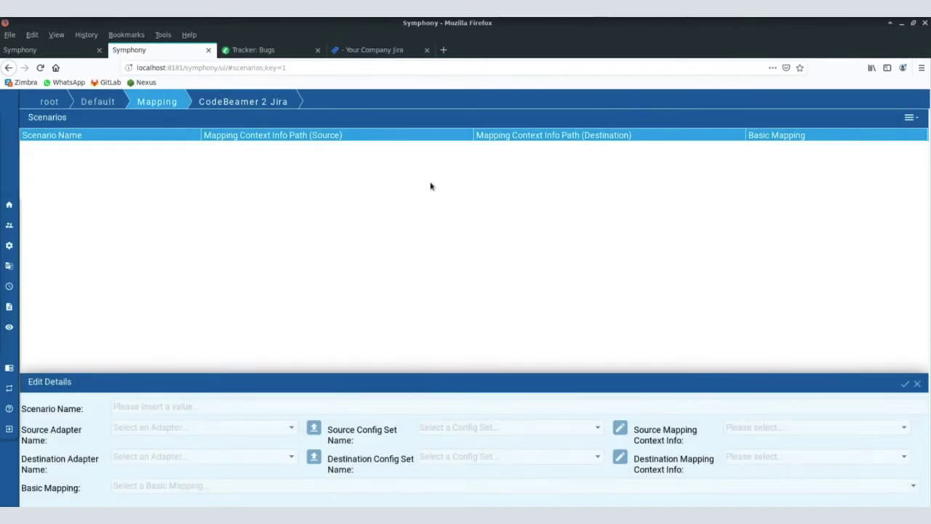
Create scenario 'CodeBeamer 2 Jira' from codebeamer > Local CodeBeamer > Bugs to jira > Local Jira > all
click(909, 118)
click(866, 129)
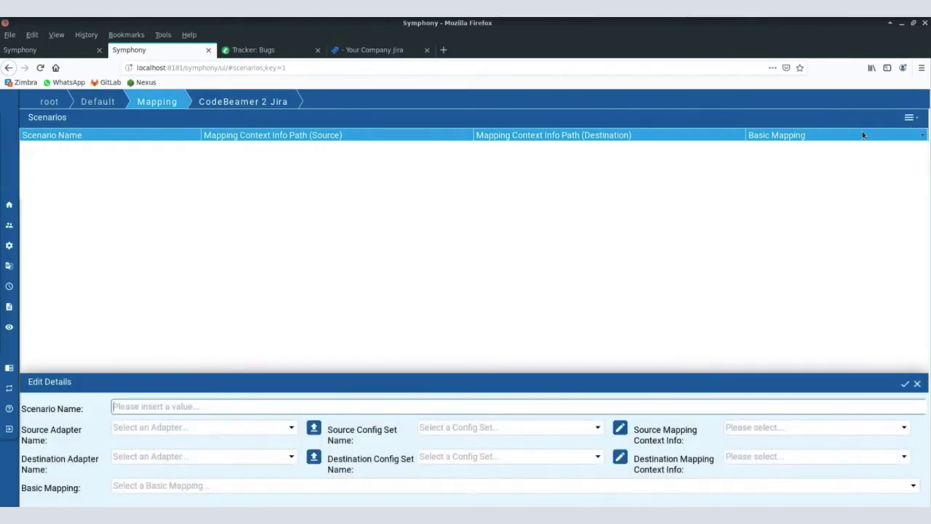
text(Code)
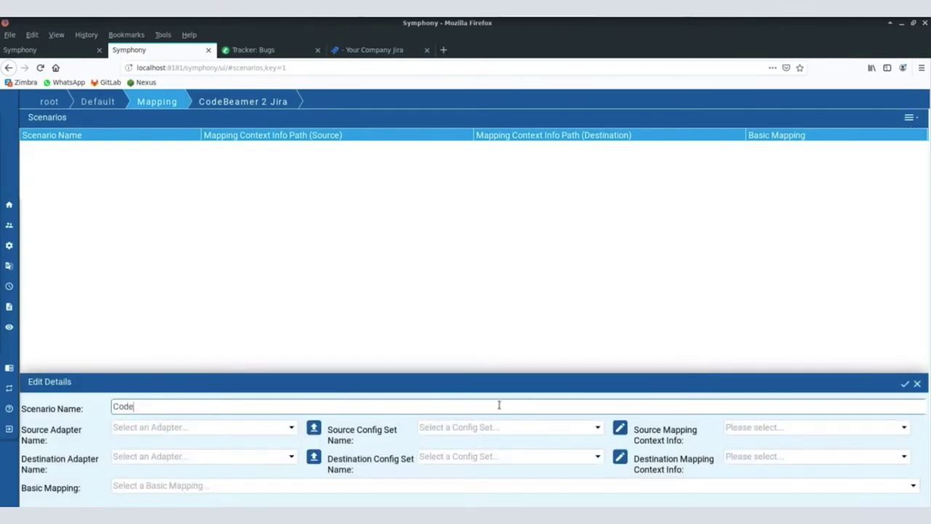
text(Beamer 2 Jira)
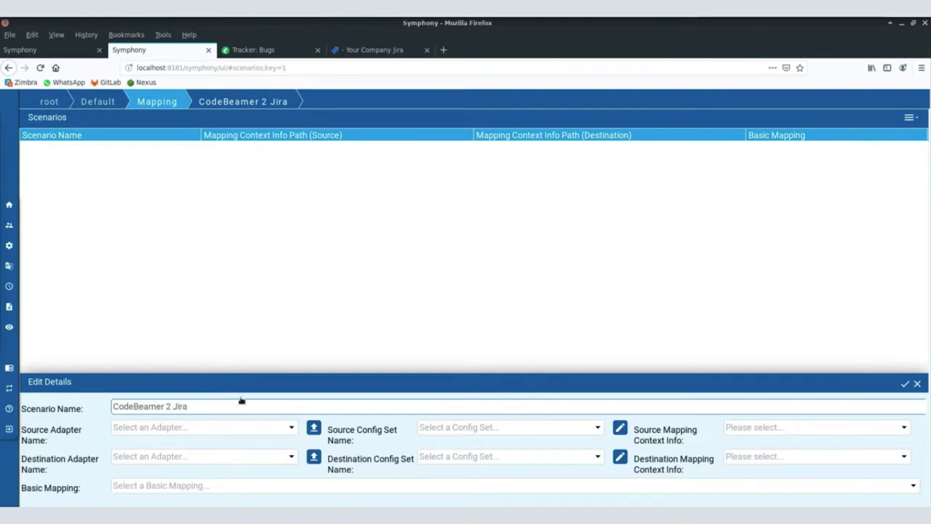
click(285, 428)
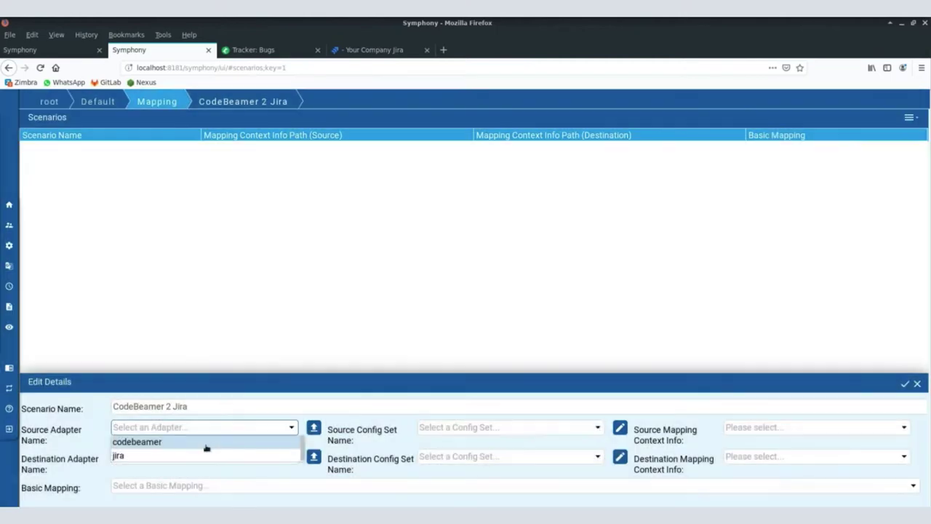
click(208, 441)
click(561, 444)
click(820, 306)
click(294, 457)
click(193, 486)
click(592, 471)
click(735, 470)
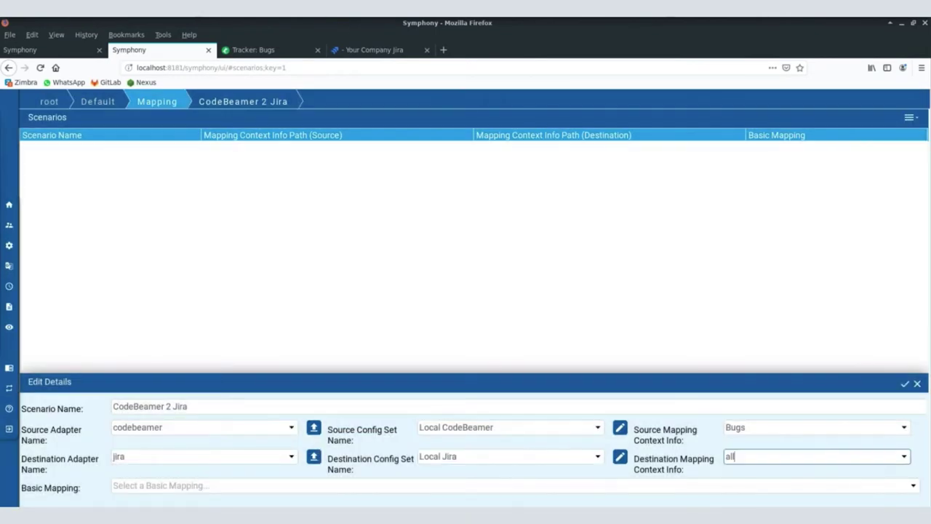
click(905, 384)
Open the new scenario's attribute mappings and begin adding a mapping
double_click(327, 151)
click(910, 117)
click(878, 133)
Select name as the source attribute and summary as the destination attribute
click(915, 385)
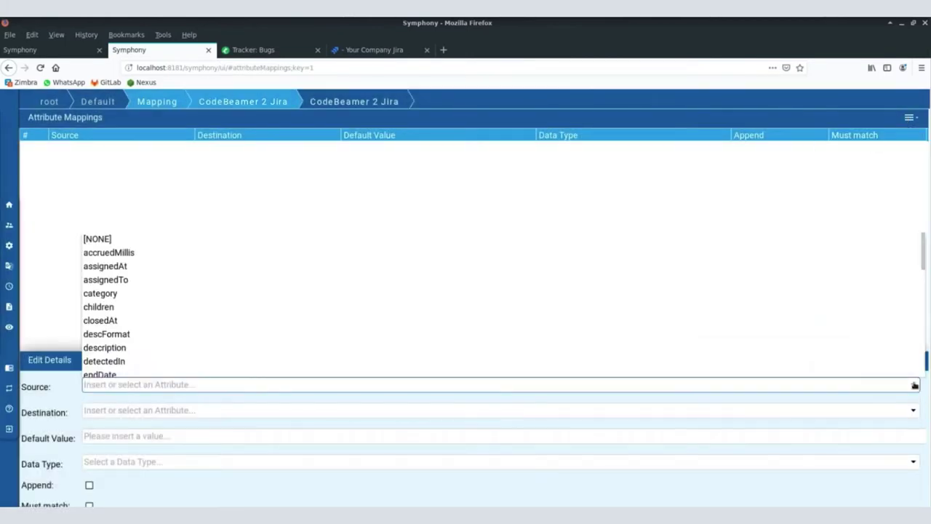
scroll(589, 303, down, 3)
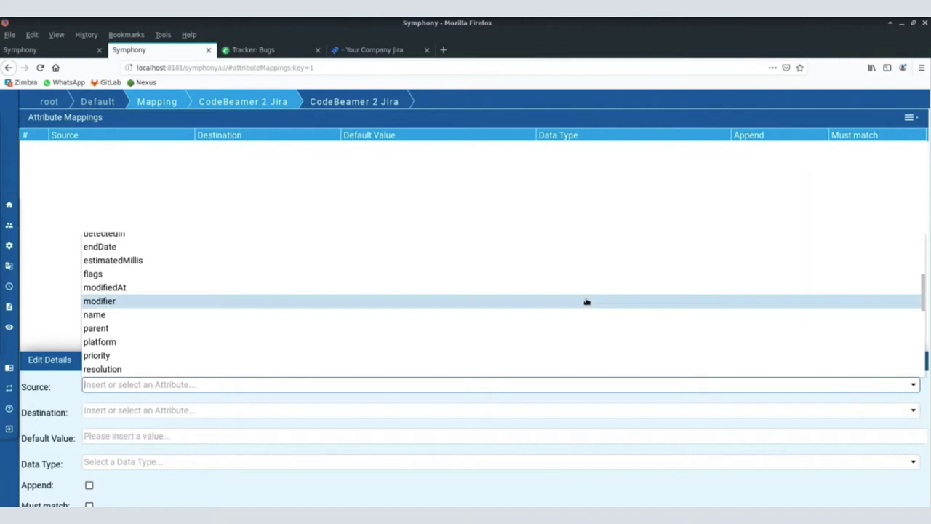
click(538, 318)
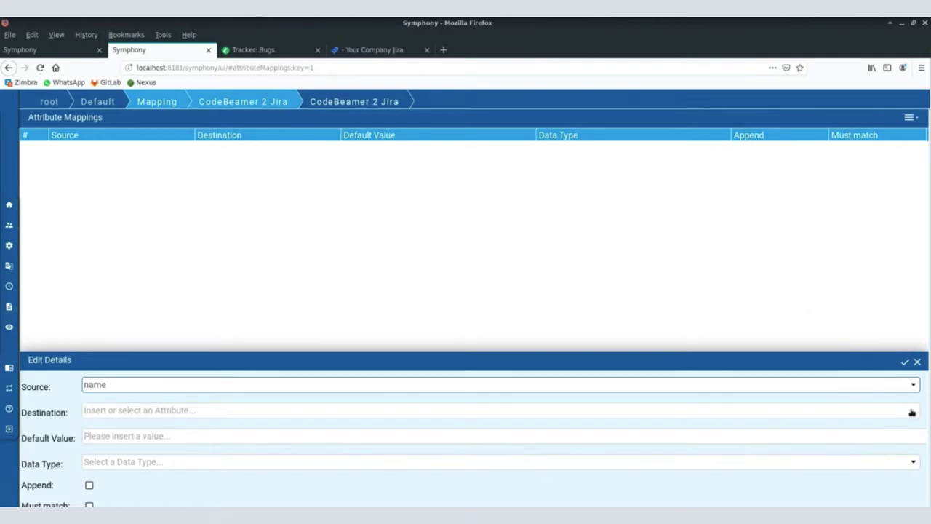
click(912, 411)
scroll(497, 363, down, 6)
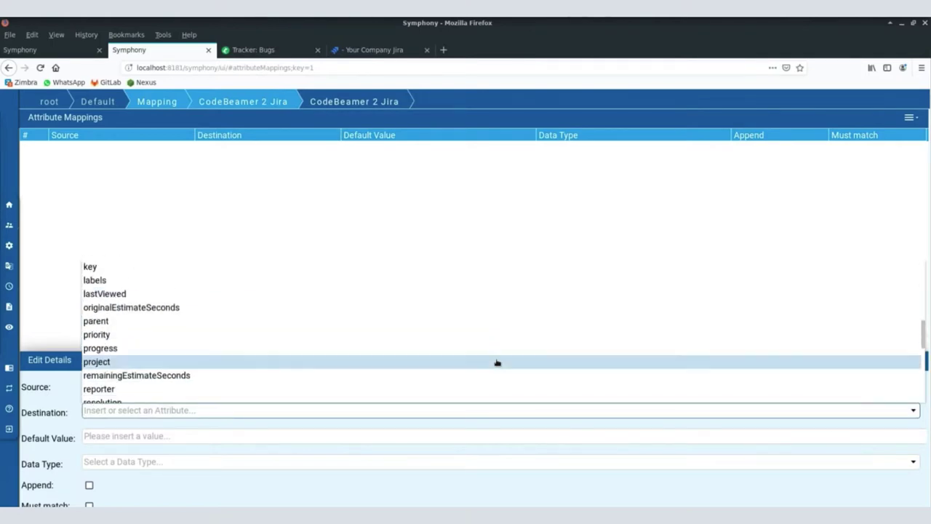
scroll(497, 362, down, 3)
click(331, 388)
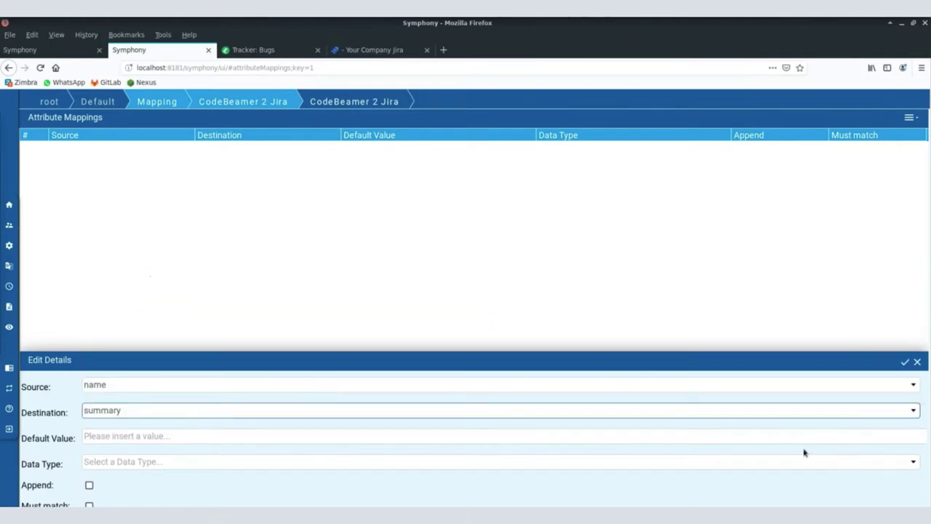
Confirm the name-to-summary mapping and start a new blank attribute mapping
click(906, 362)
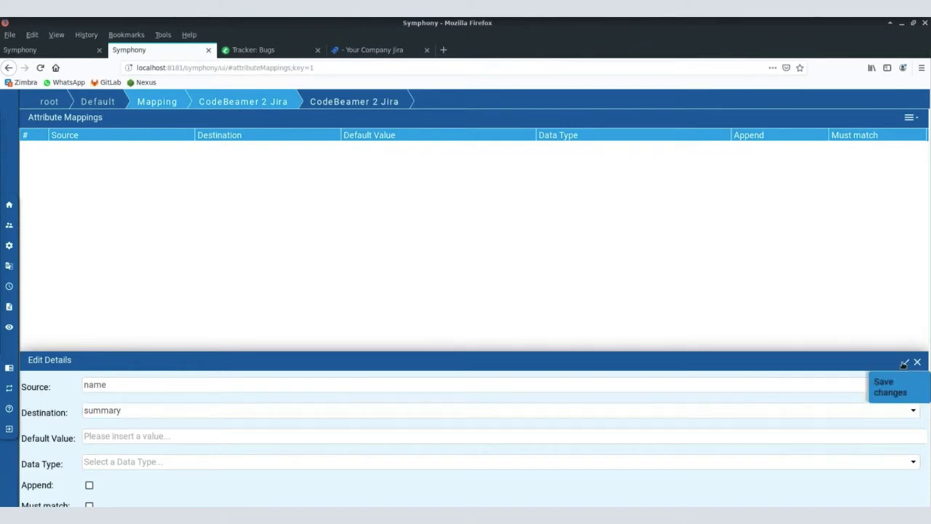
click(905, 363)
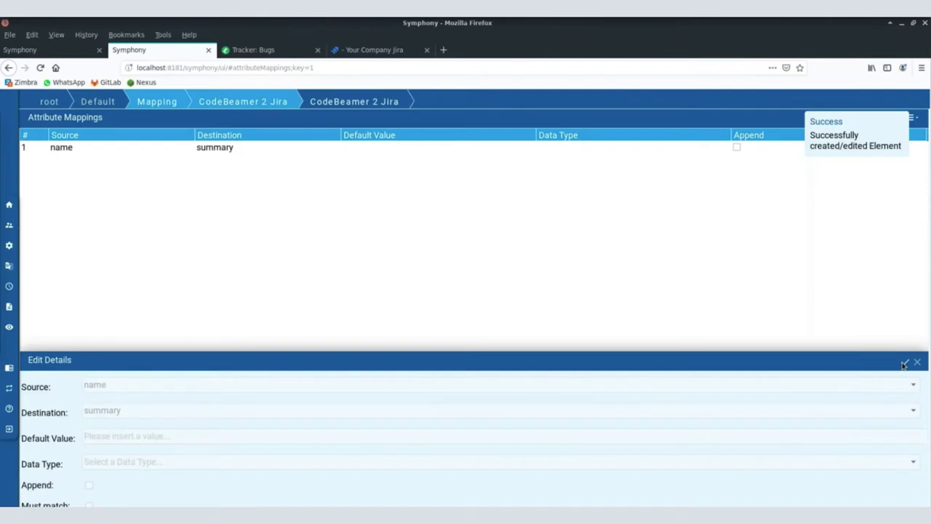
click(909, 118)
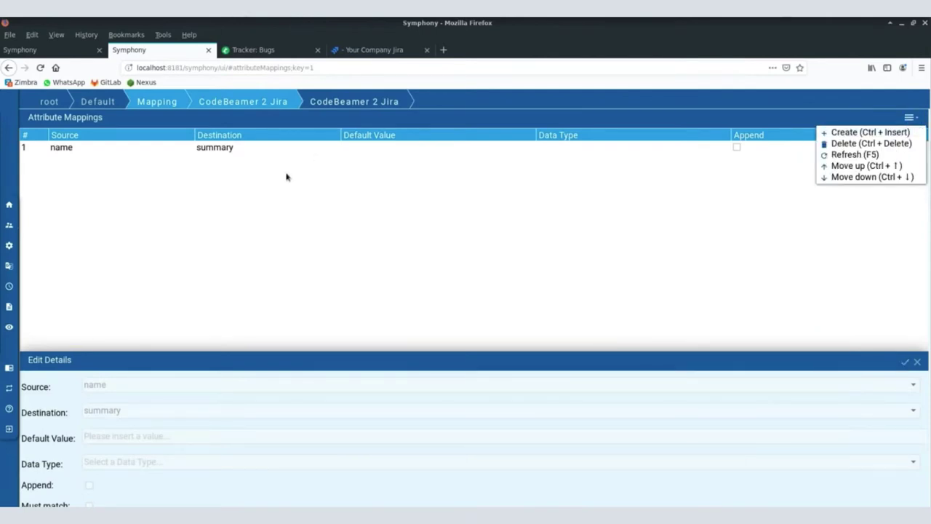
click(877, 133)
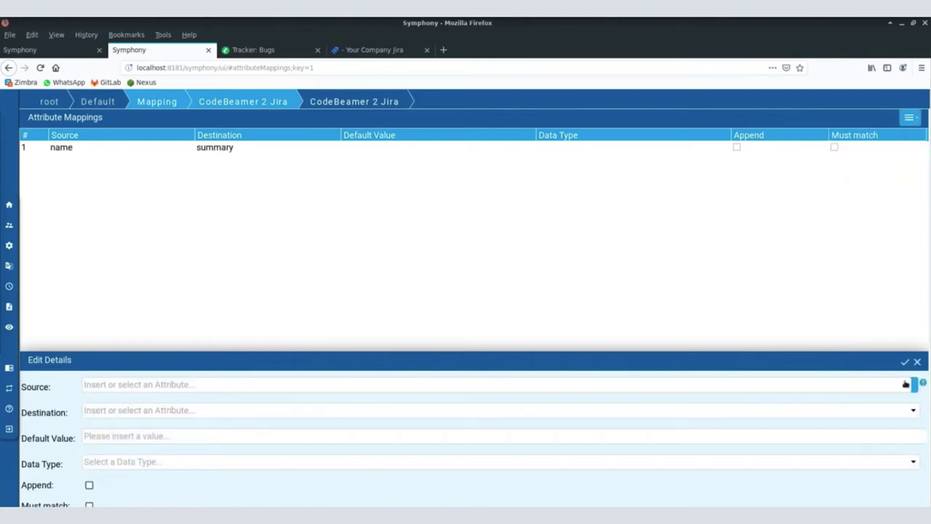
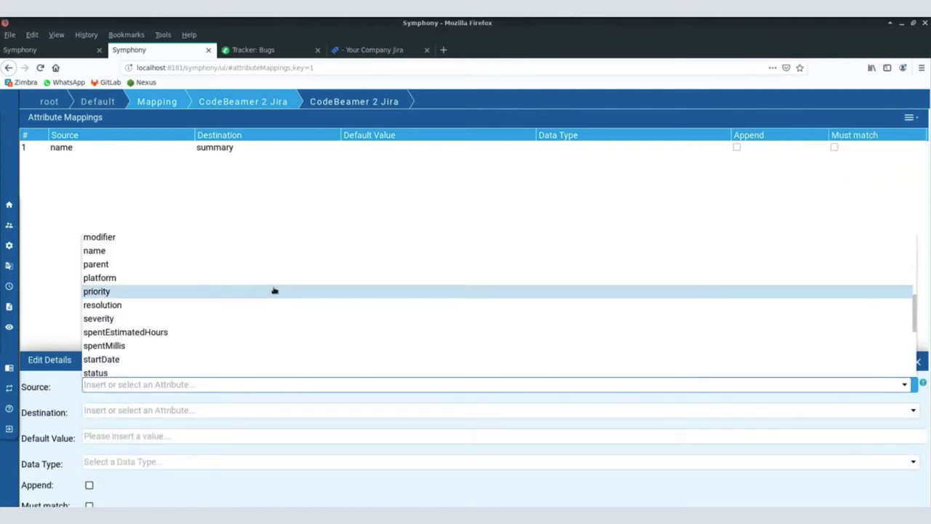
Add a priority-to-priority ENUMERATION mapping, save it, and open its value mappings
click(267, 292)
click(914, 409)
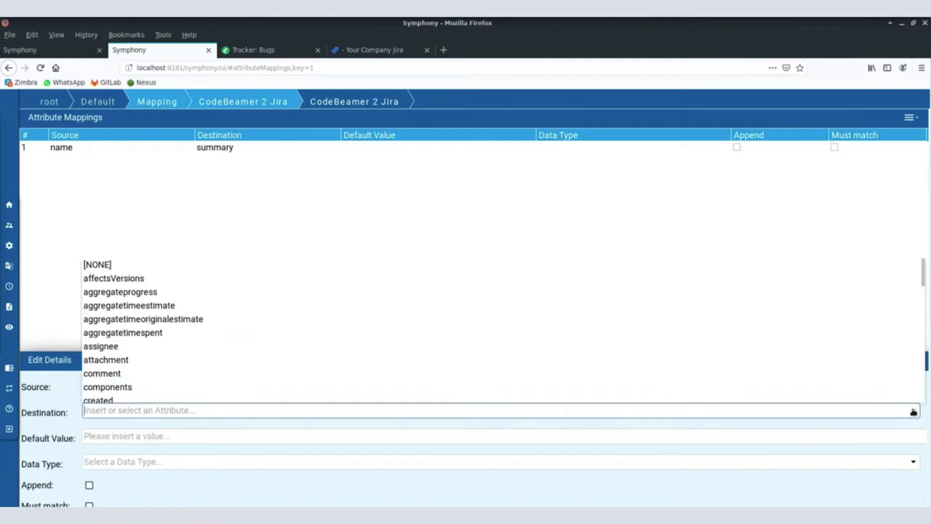
scroll(488, 354, down, 10)
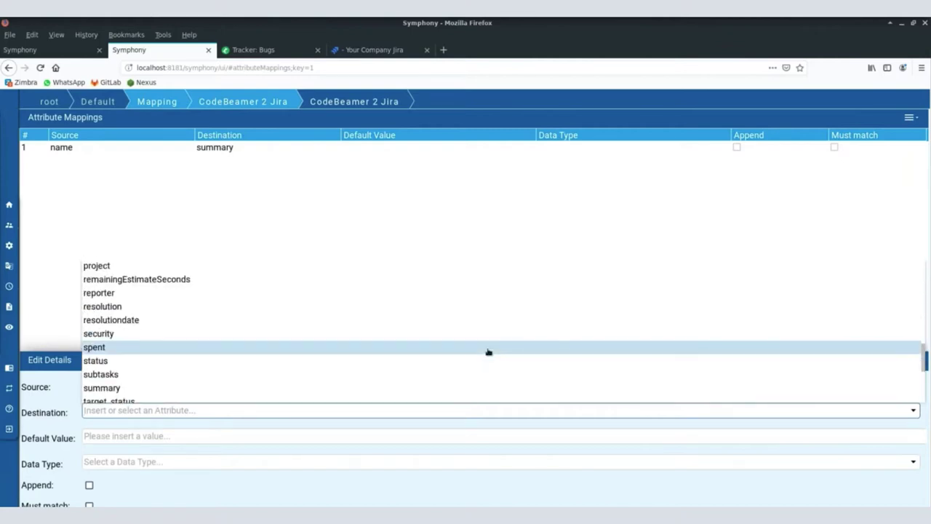
scroll(488, 353, down, 3)
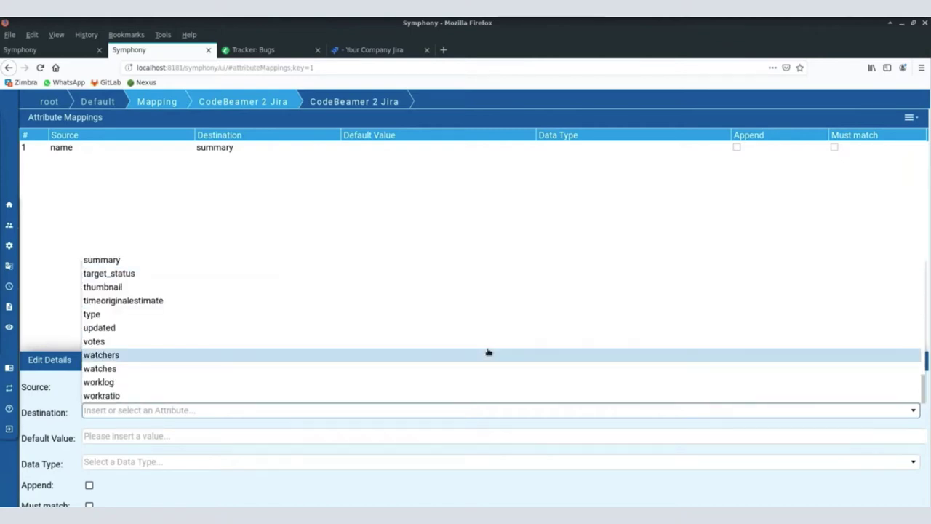
scroll(488, 353, up, 5)
click(477, 309)
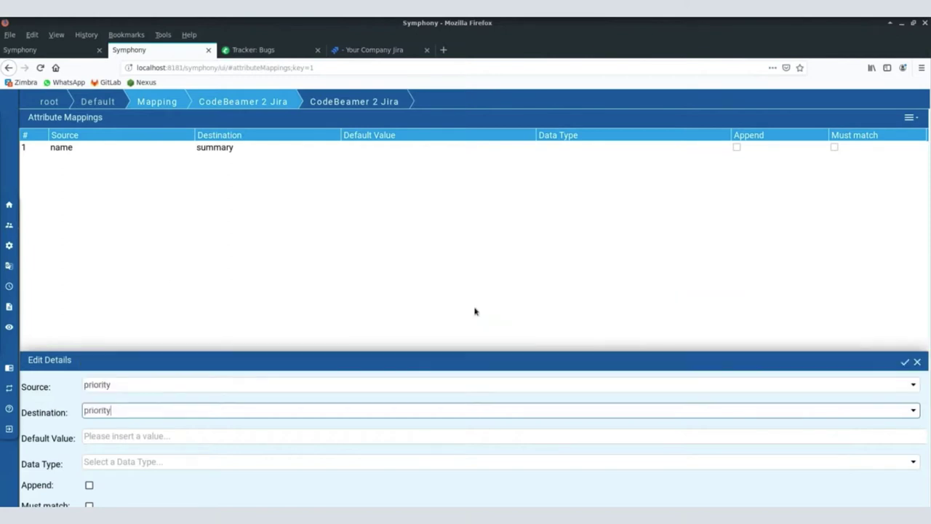
click(914, 462)
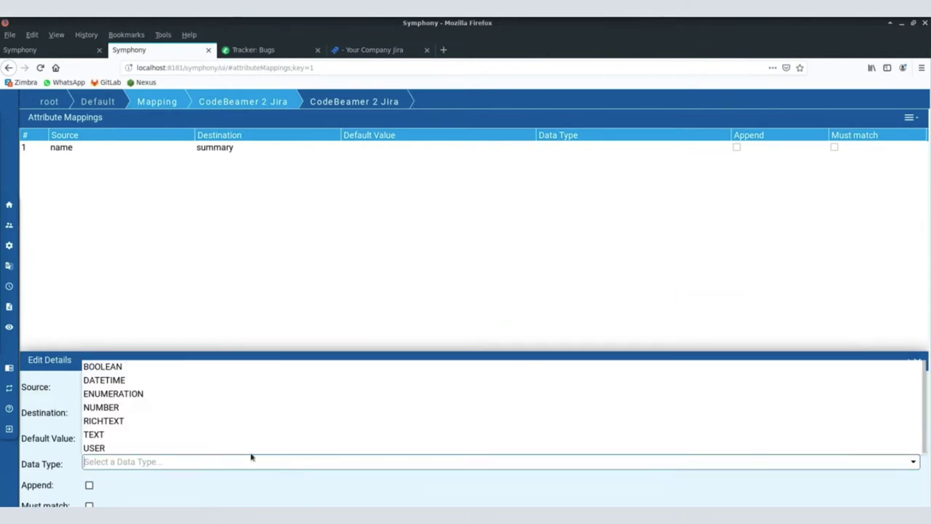
click(145, 394)
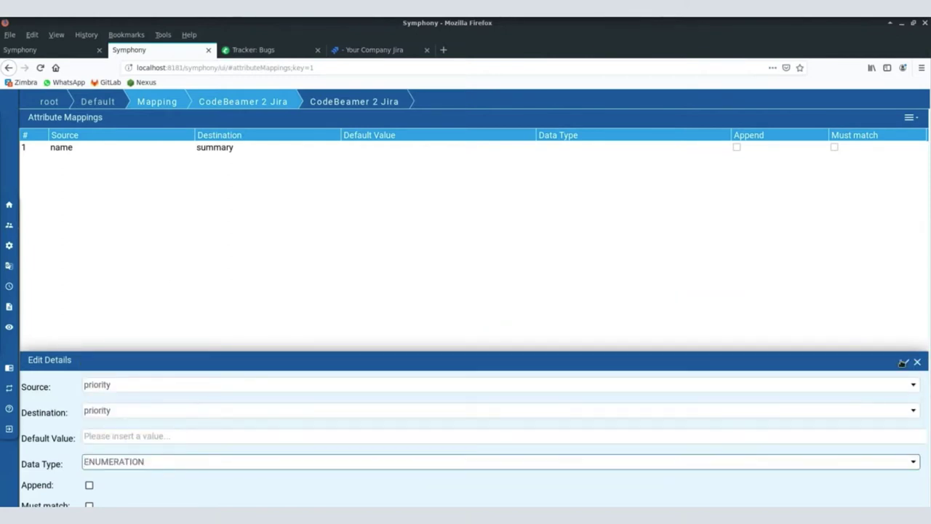
click(903, 362)
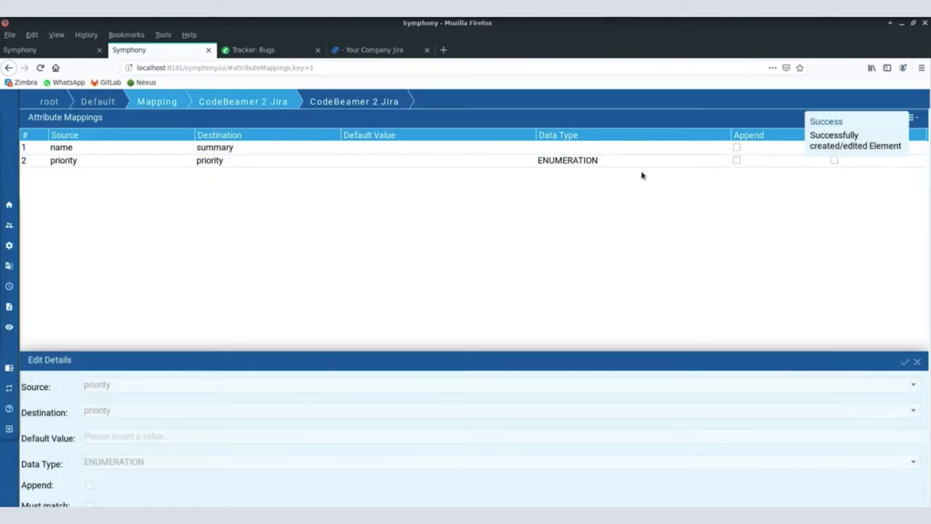
double_click(642, 163)
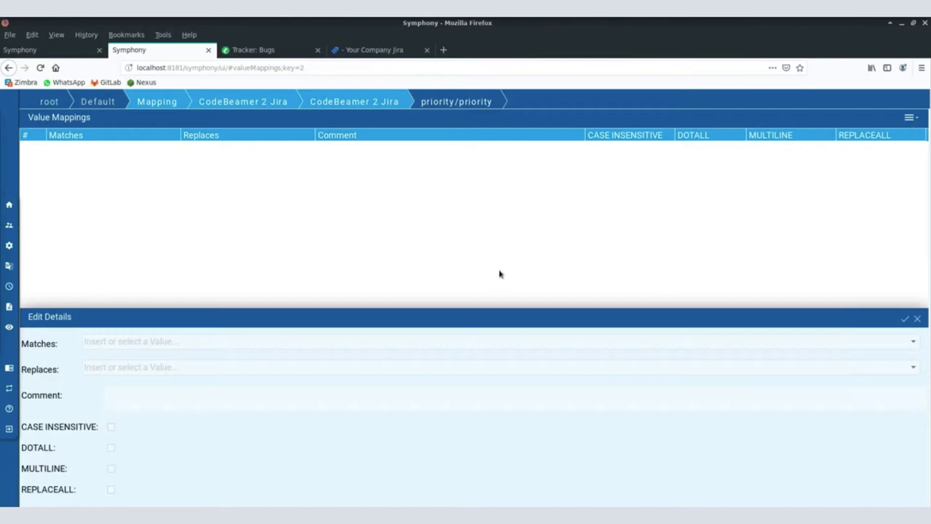
Start a new Jira priority value mapping, then cancel it
click(910, 117)
click(882, 131)
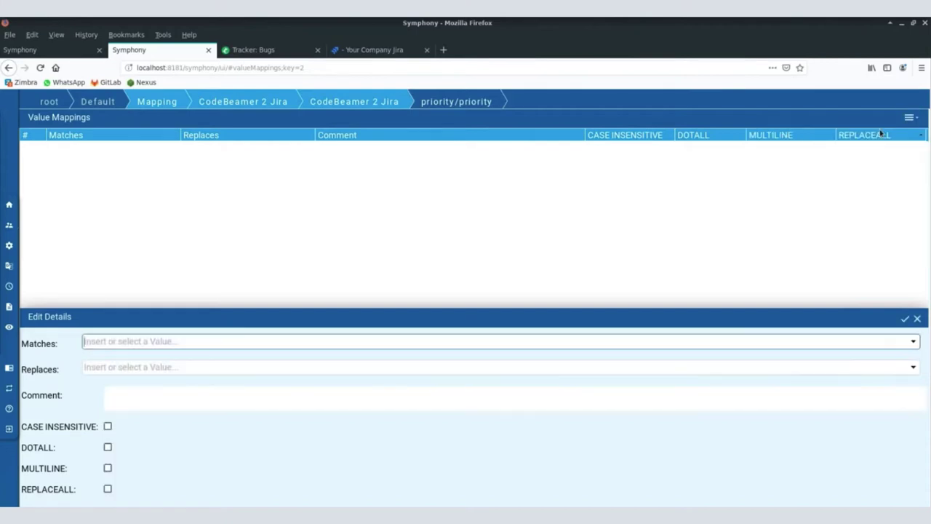
click(913, 367)
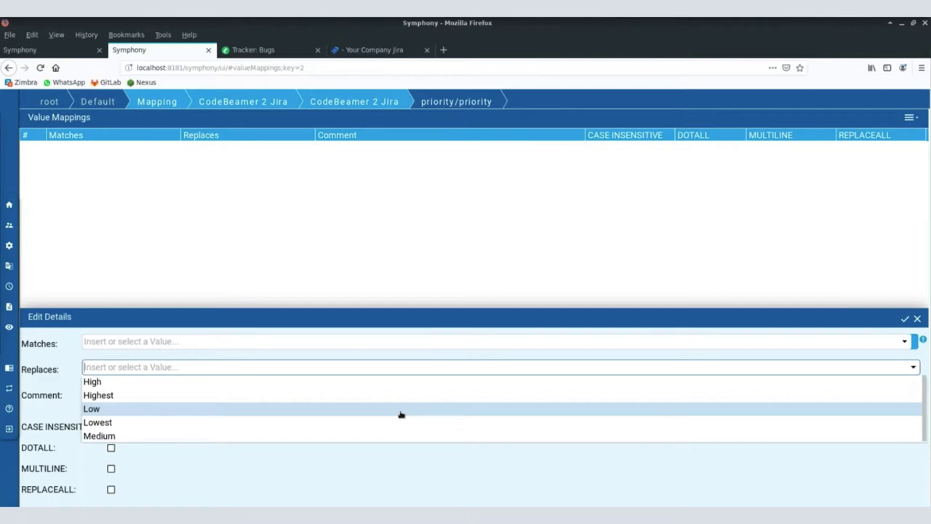
click(917, 318)
Delete the priority mapping from the CodeBeamer 2 Jira attribute mappings
click(358, 104)
click(164, 149)
click(163, 162)
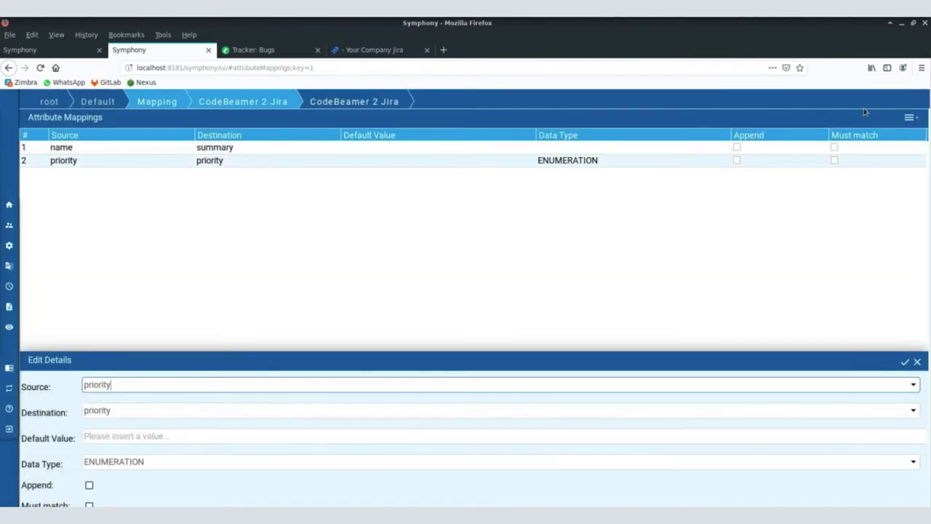
click(909, 117)
click(835, 144)
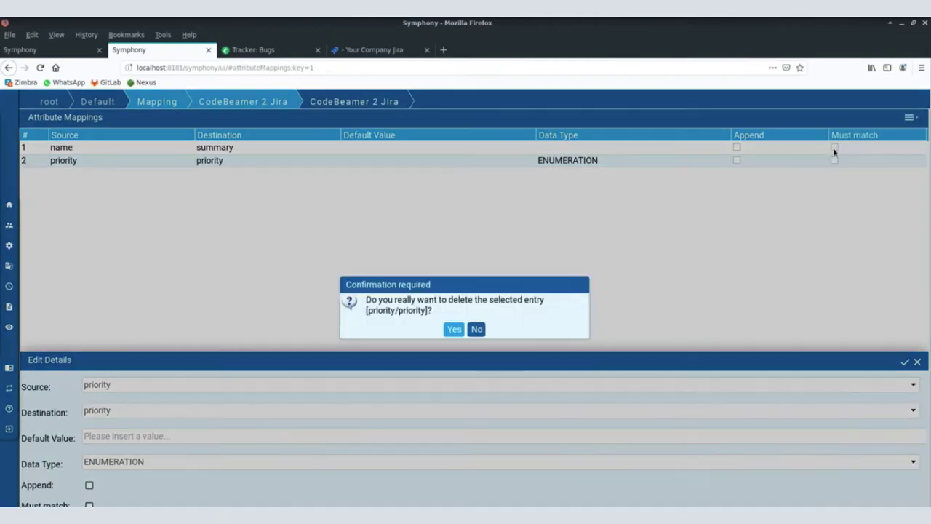
click(453, 330)
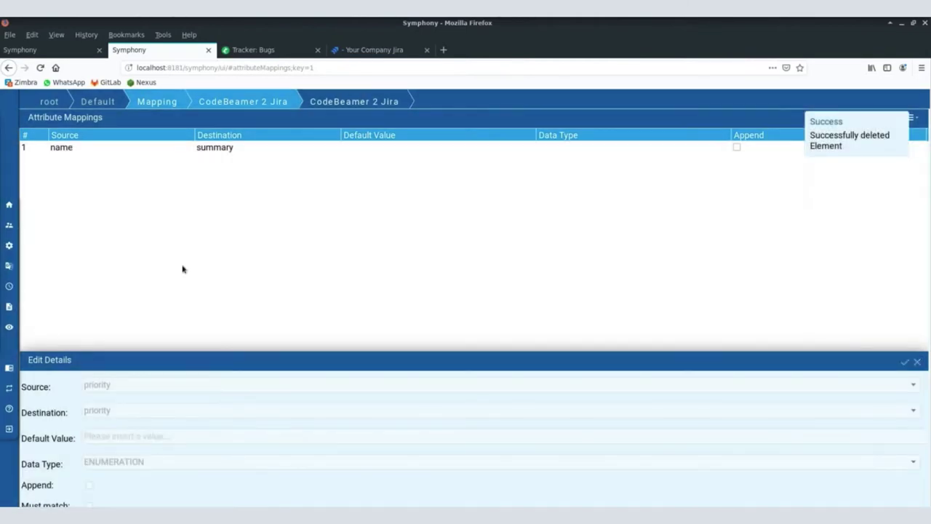
Start a new scenario type named 'Jira 2 CodeBeamer Map', trimming the extra words
click(157, 101)
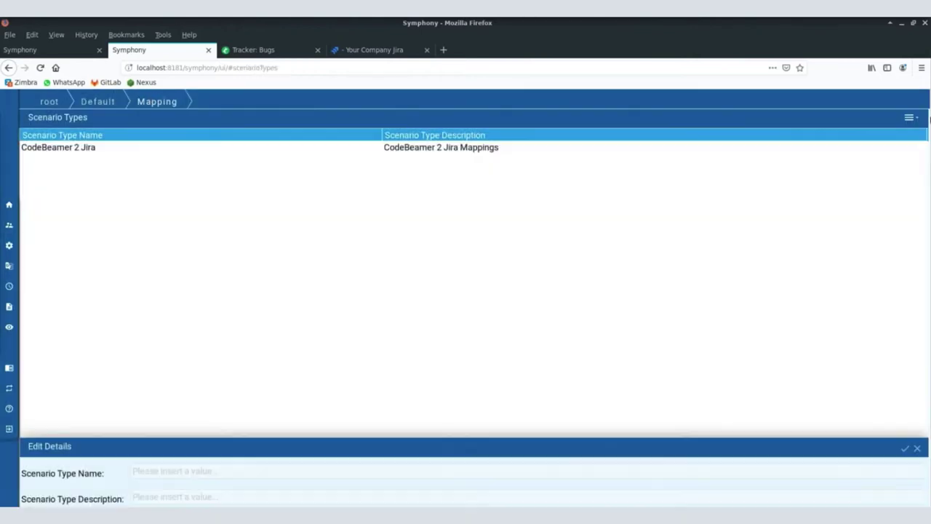
click(910, 117)
click(836, 132)
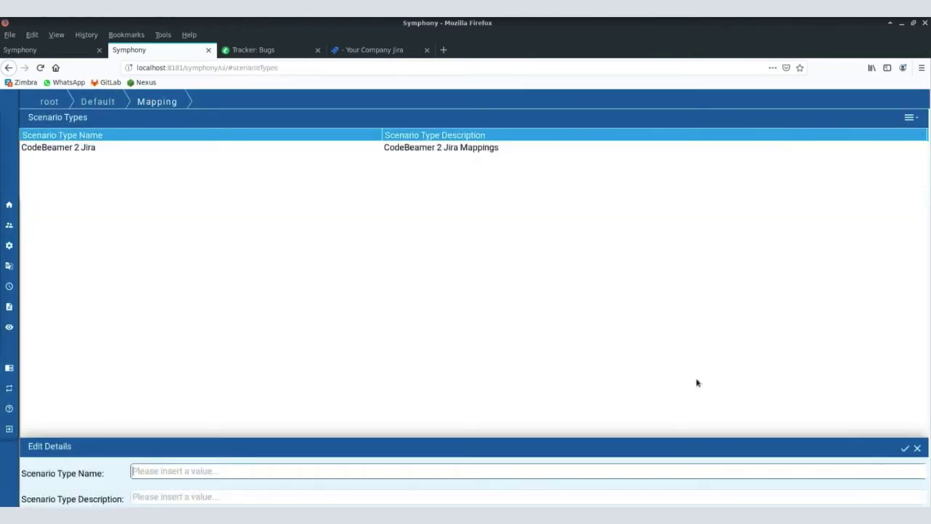
text(Jira 2 CodeBeamer Map)
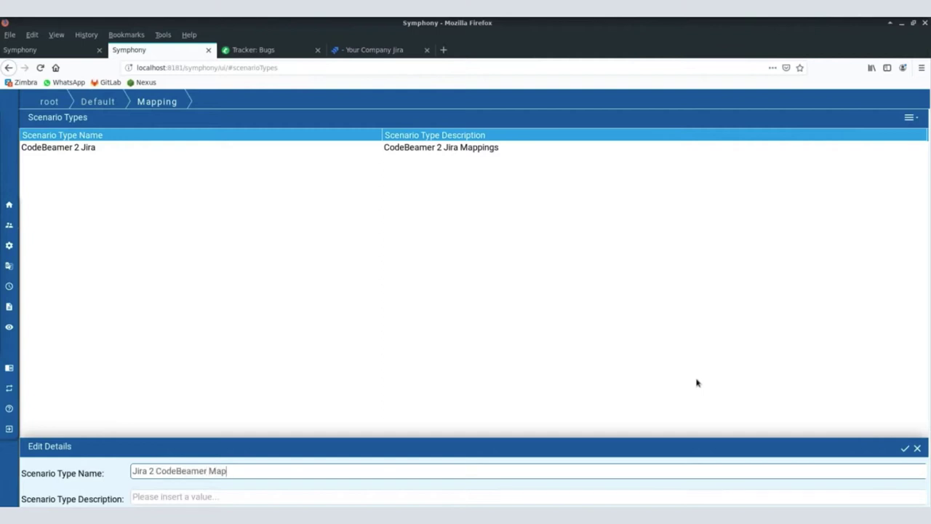
key(BackSpace)
key(BackSpace)
key(BackSpace)
key(BackSpace)
key(BackSpace)
key(BackSpace)
Create a 'Jira 2 CodeBeamer' scenario under CodeBeamer 2 Jira with jira and codebeamer adapters
double_click(479, 149)
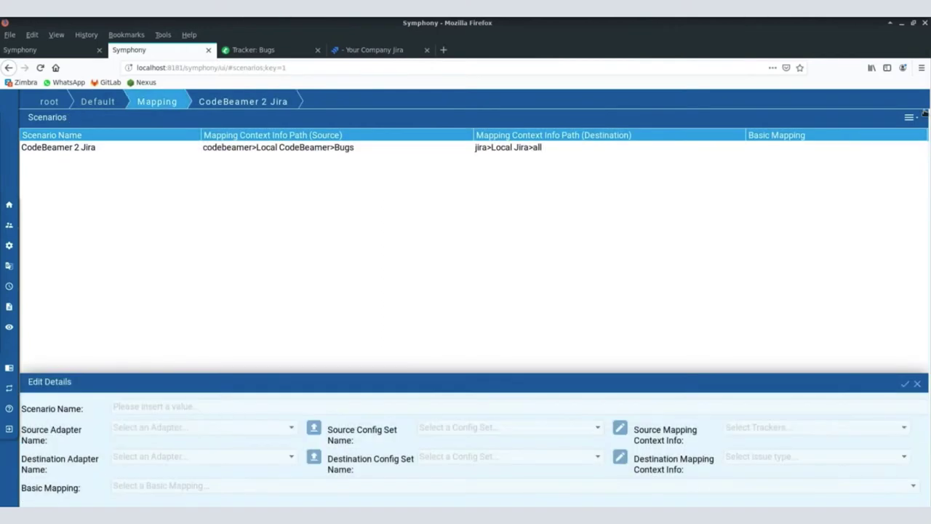
click(911, 117)
click(822, 131)
text(Jra)
text(ra 2 CodeBeamer)
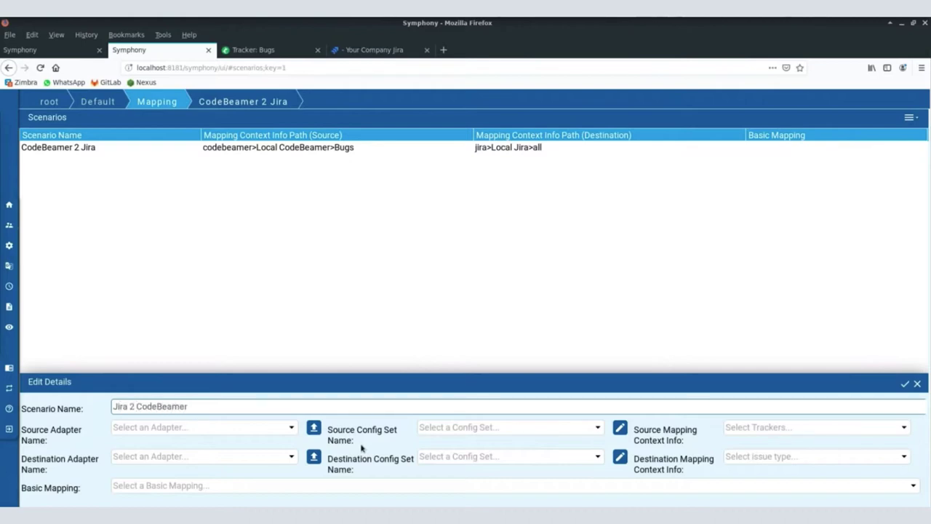
click(295, 430)
click(276, 455)
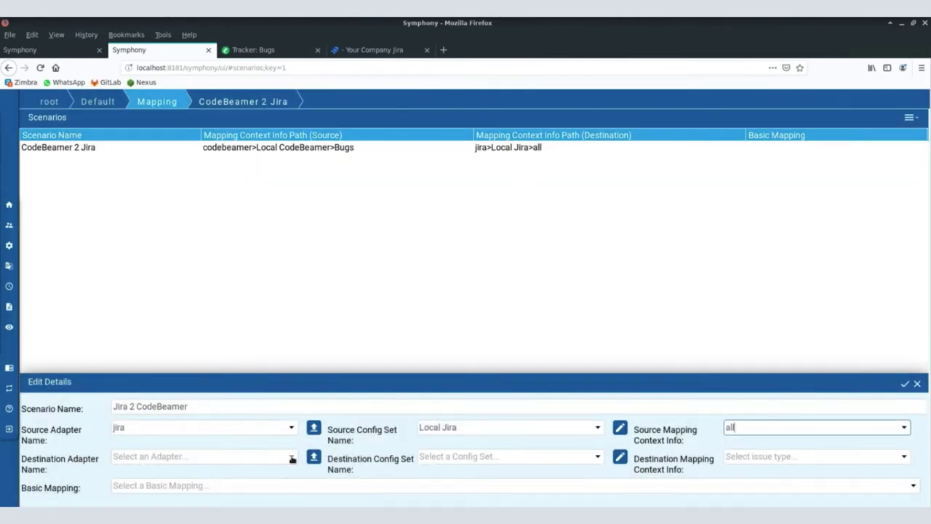
click(293, 458)
click(245, 470)
Target the Bugs tracker, save the scenario, and open its attribute mappings
click(815, 459)
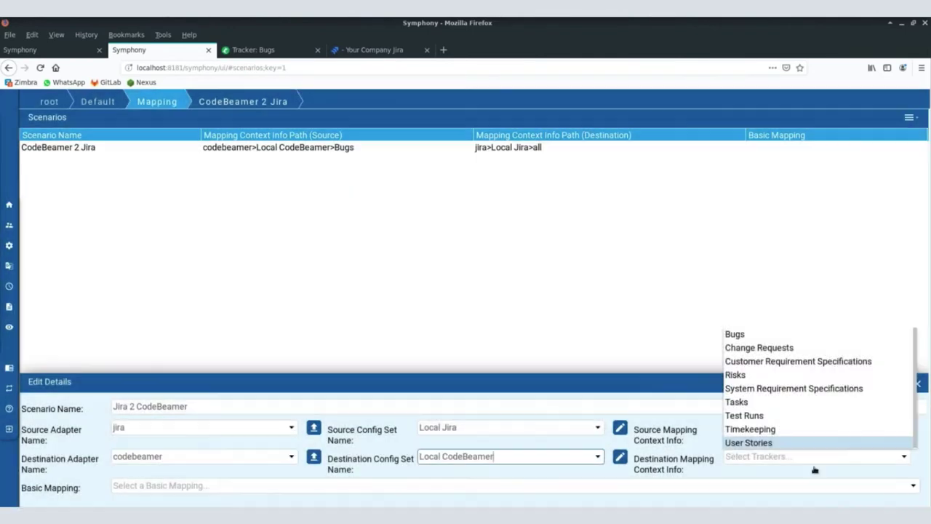
click(825, 334)
click(903, 384)
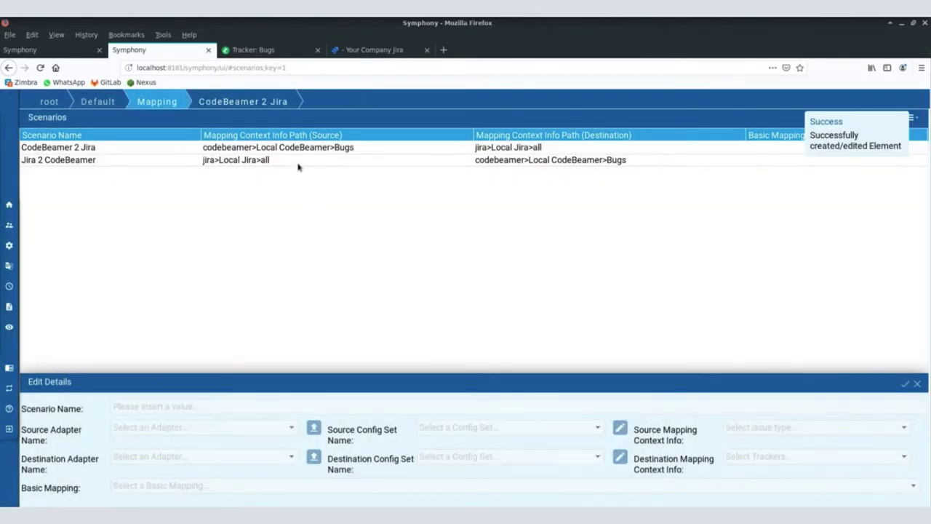
double_click(298, 162)
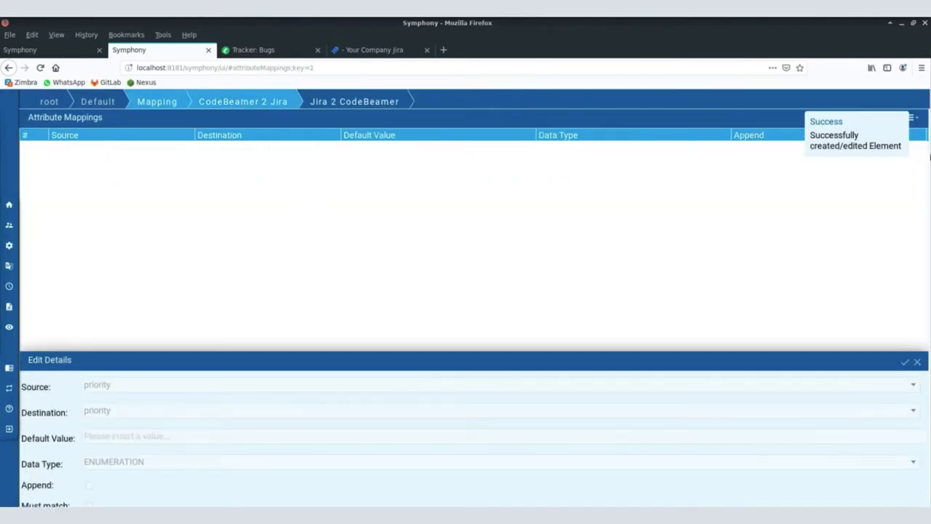
Add a description-to-description mapping to Jira 2 CodeBeamer, then show the Project AGO config values
click(908, 118)
click(866, 133)
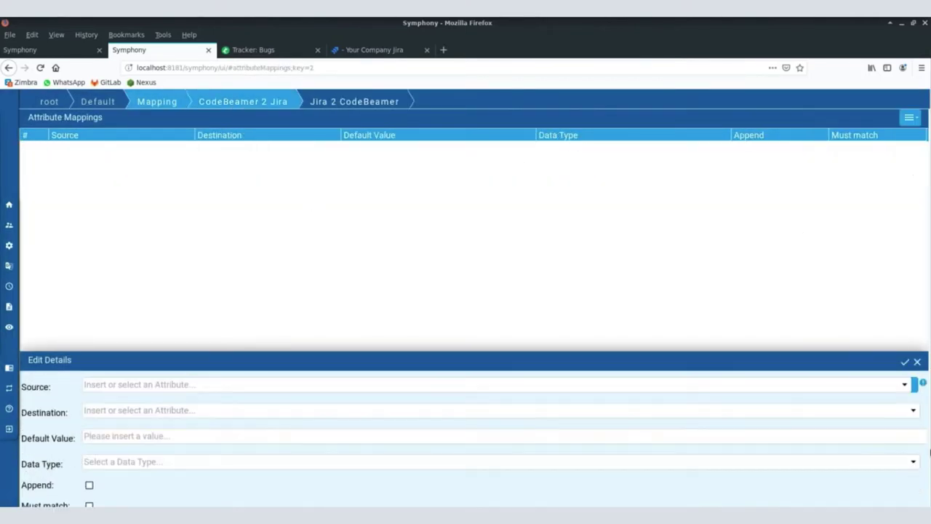
click(903, 383)
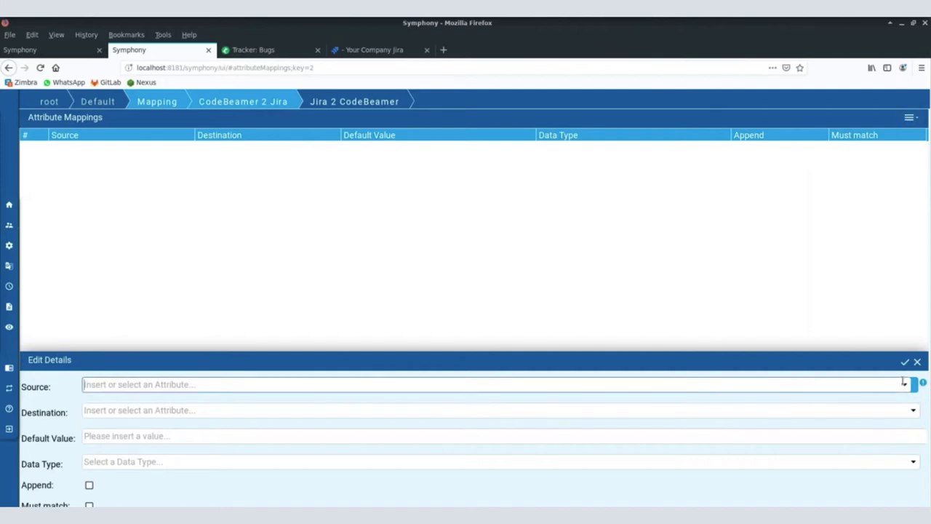
click(904, 383)
scroll(437, 357, down, 3)
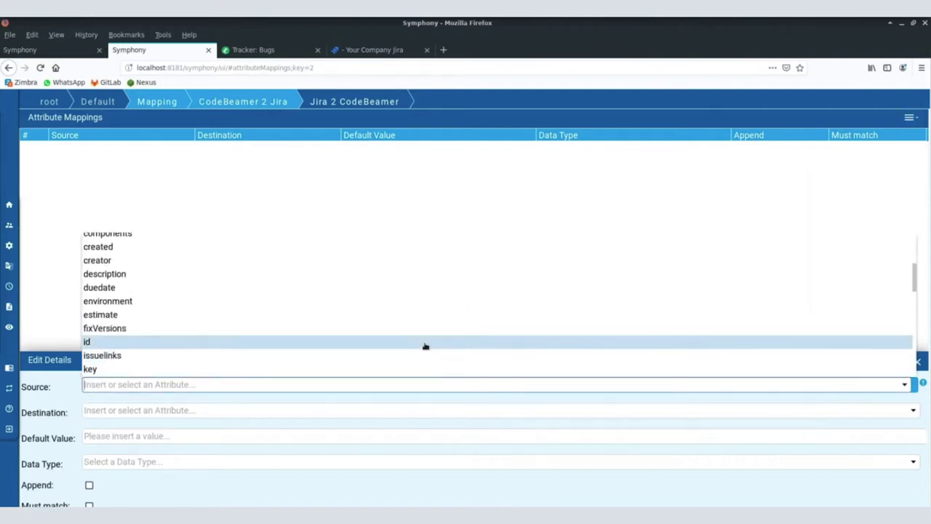
click(393, 275)
click(913, 411)
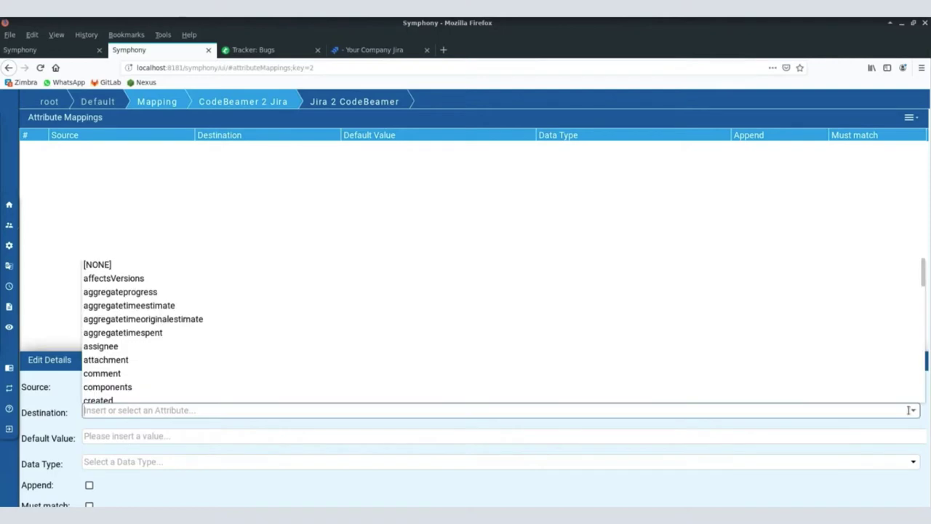
scroll(328, 356, down, 3)
scroll(325, 356, up, 3)
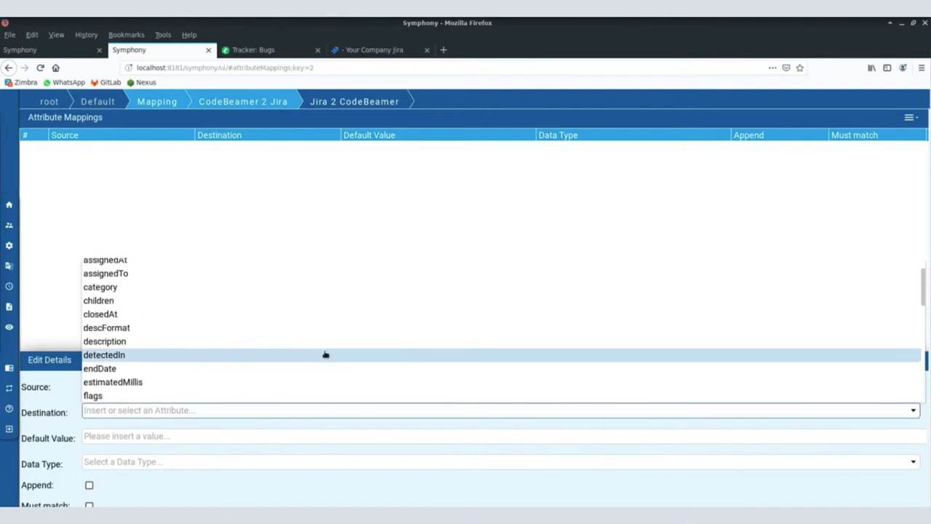
click(312, 342)
click(905, 361)
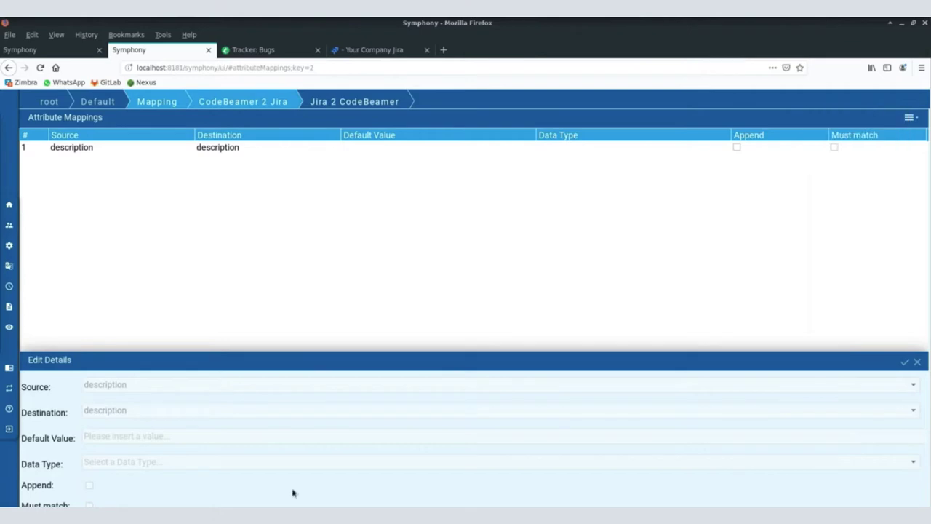
click(58, 50)
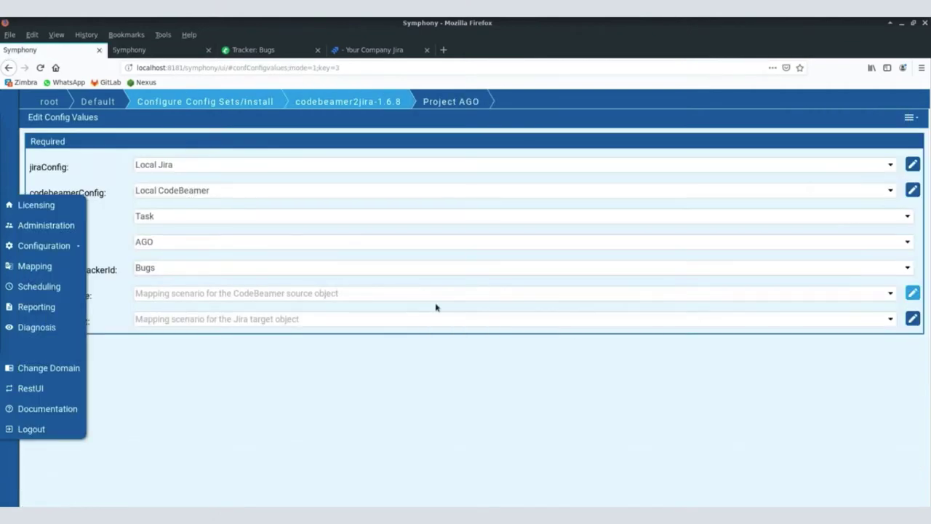
Set CodeBeamer 2 Jira as the source scenario and Jira 2 CodeBeamer as the target, then save
click(892, 296)
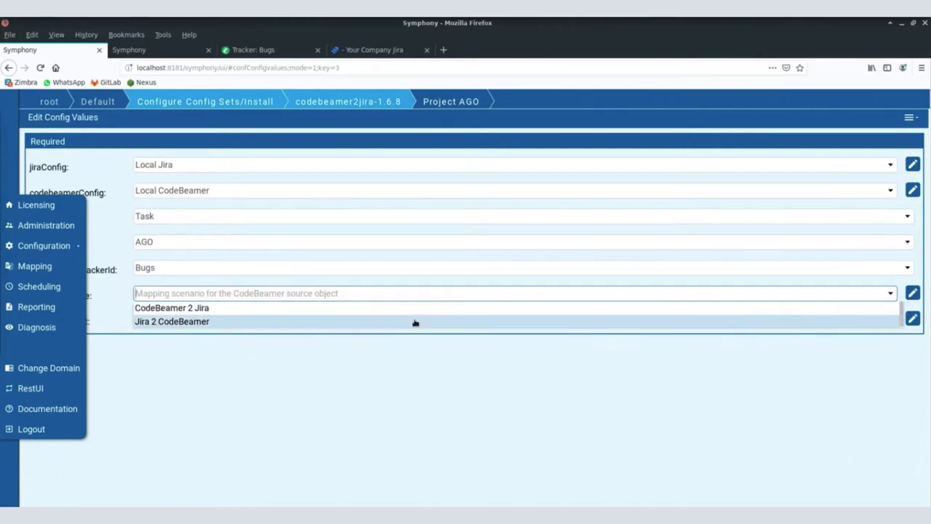
click(408, 313)
click(882, 319)
click(310, 347)
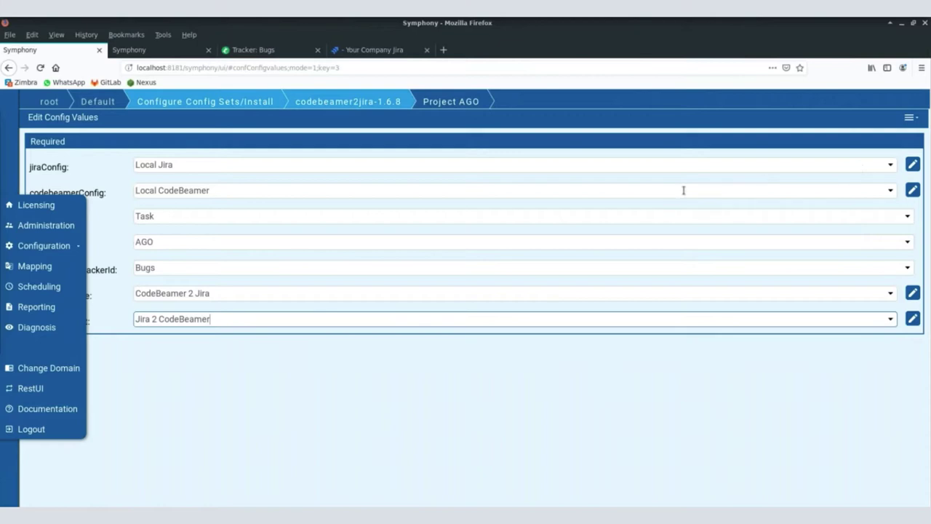
click(909, 118)
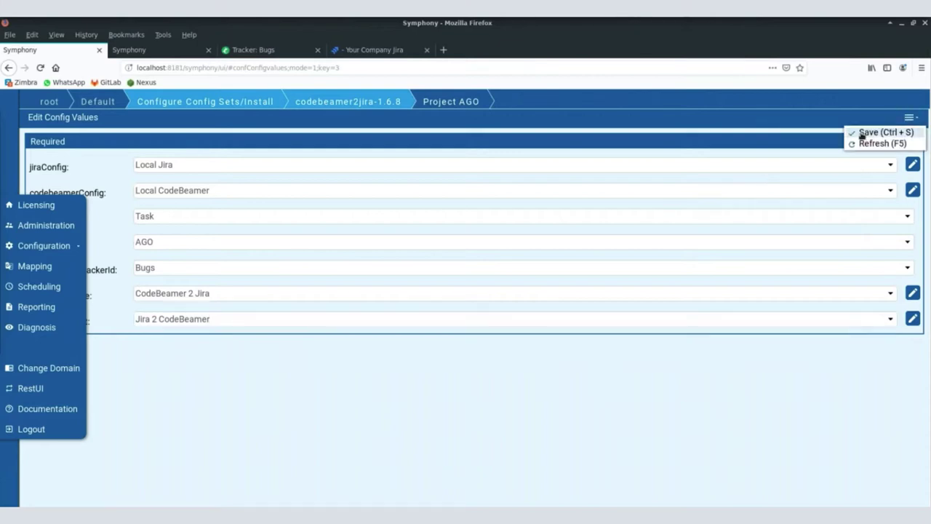
click(863, 135)
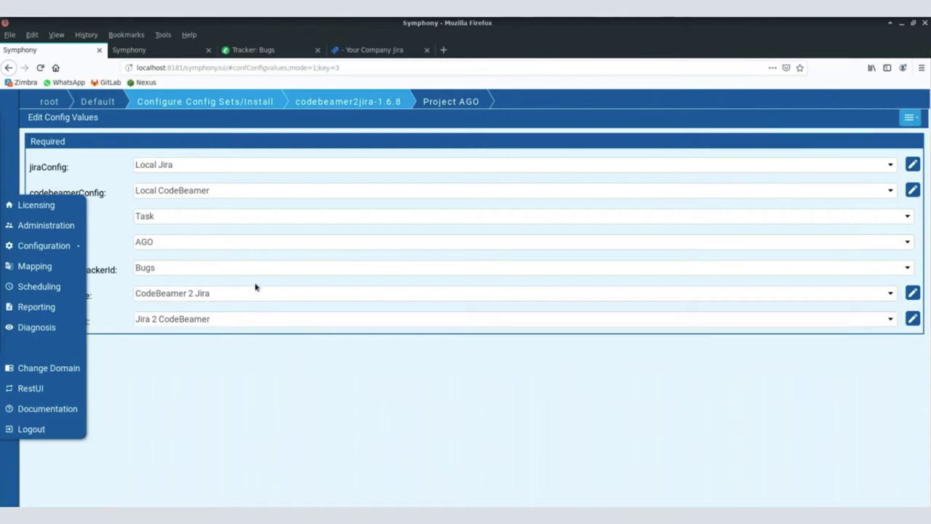
Inspect the Jira 2 CodeBeamer scenario and its basic mapping setting, then close the second tab
click(173, 52)
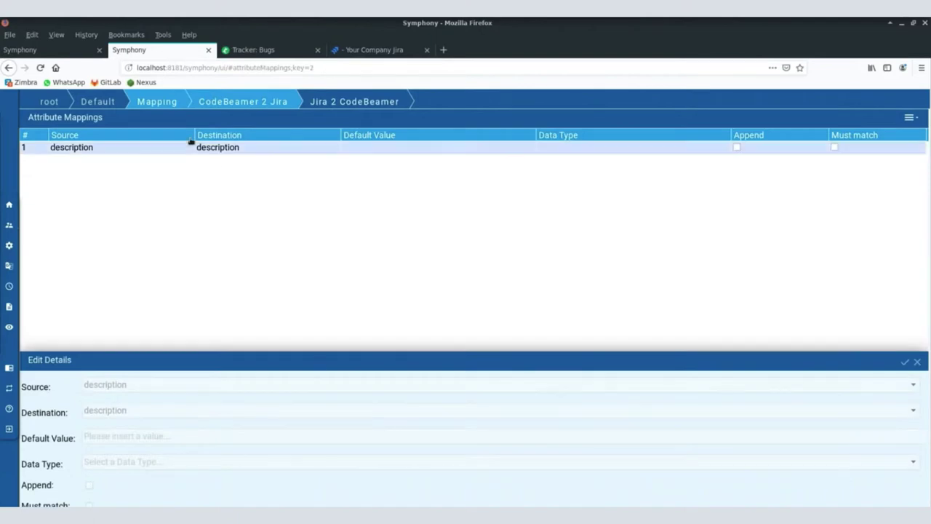
click(179, 102)
double_click(197, 146)
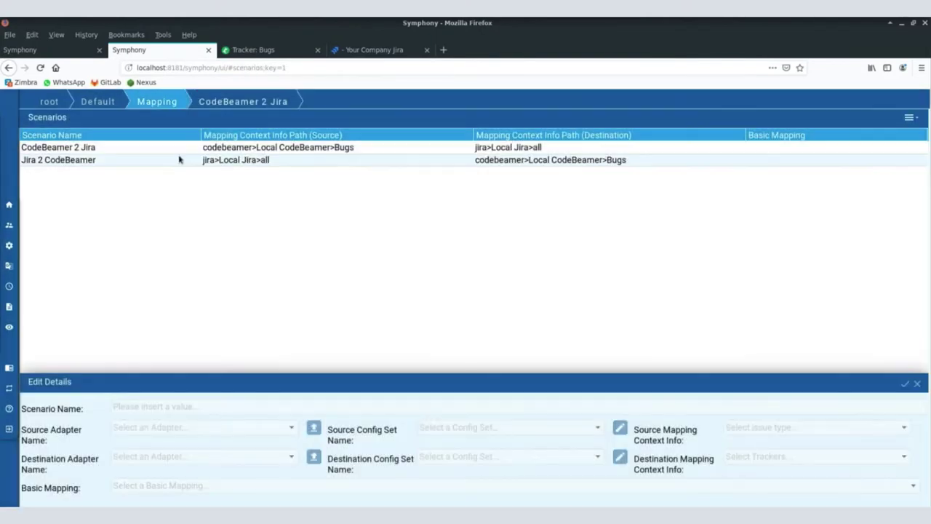
click(179, 159)
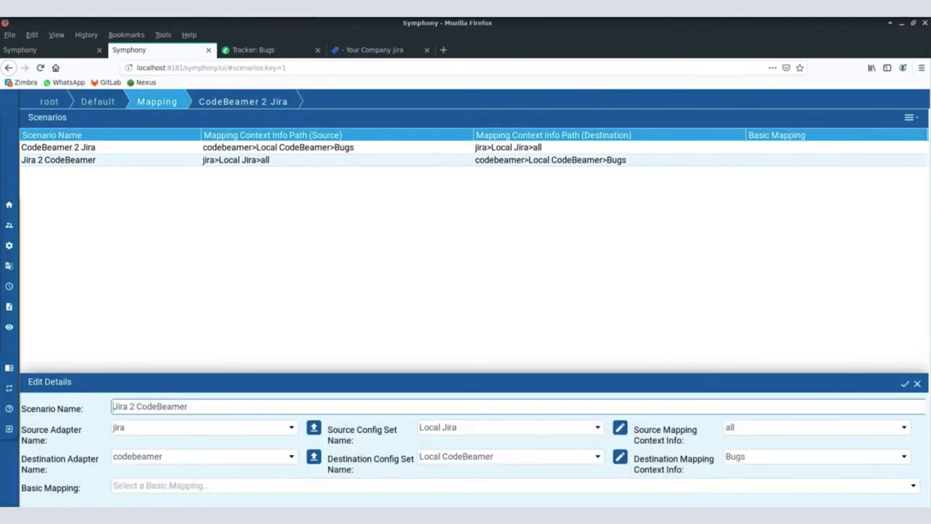
click(237, 486)
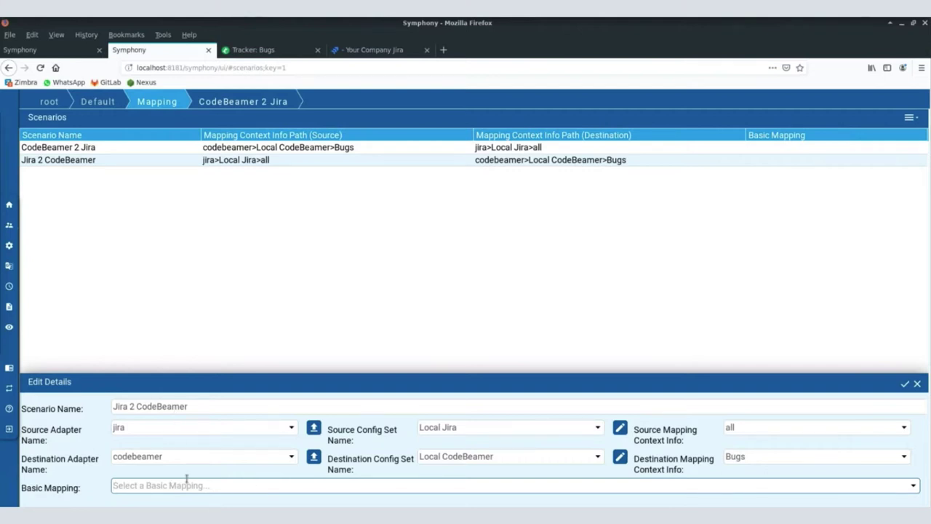
click(209, 51)
click(77, 49)
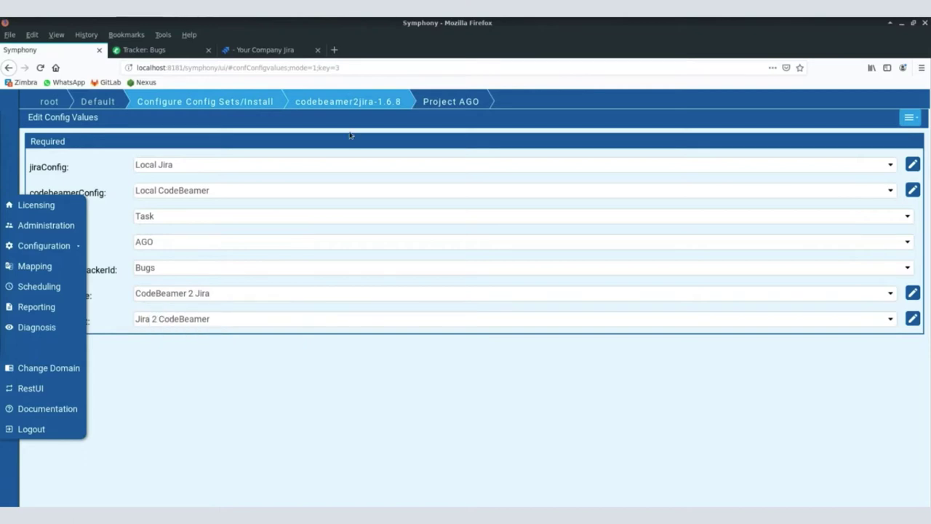
Start a new schedule in the CodeBeamer 2 Jira group named 'CodeBeamer 2 Jira Schedul'
click(74, 291)
double_click(284, 148)
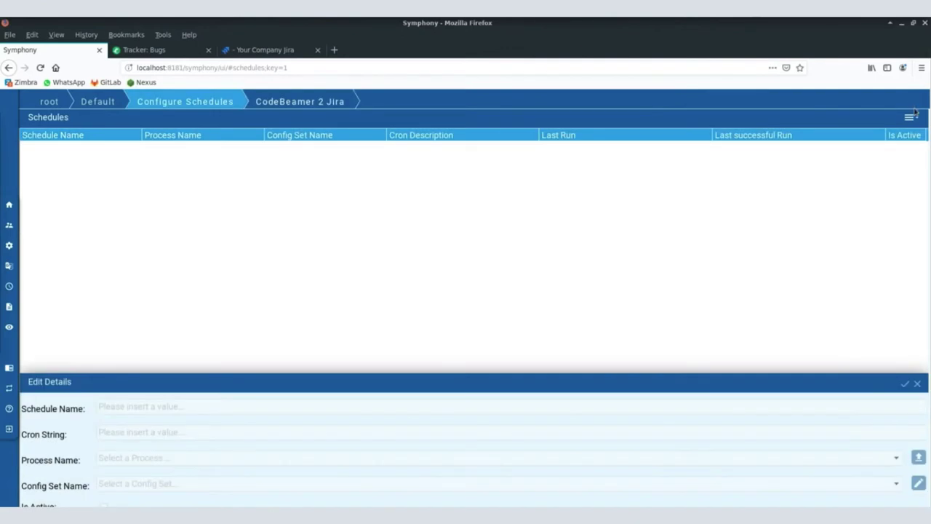
click(910, 117)
click(886, 132)
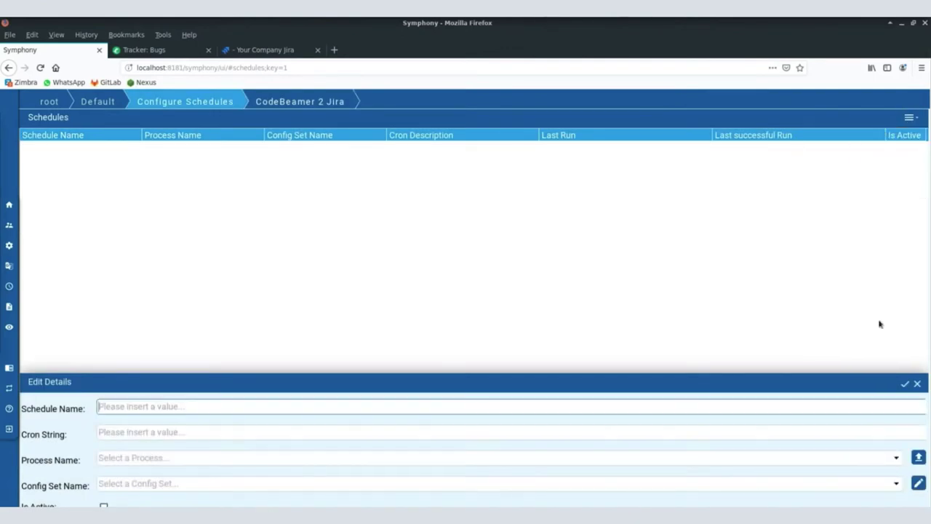
text(CodeBeamer 2 Jira Schedule)
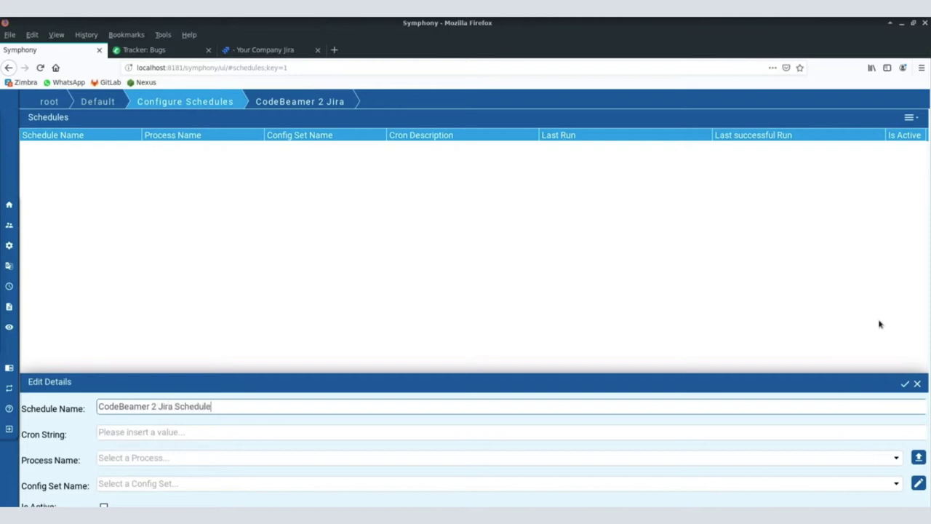
Set the cron expression to 0 15 10 ? * * so it fires daily at 10:15
click(859, 434)
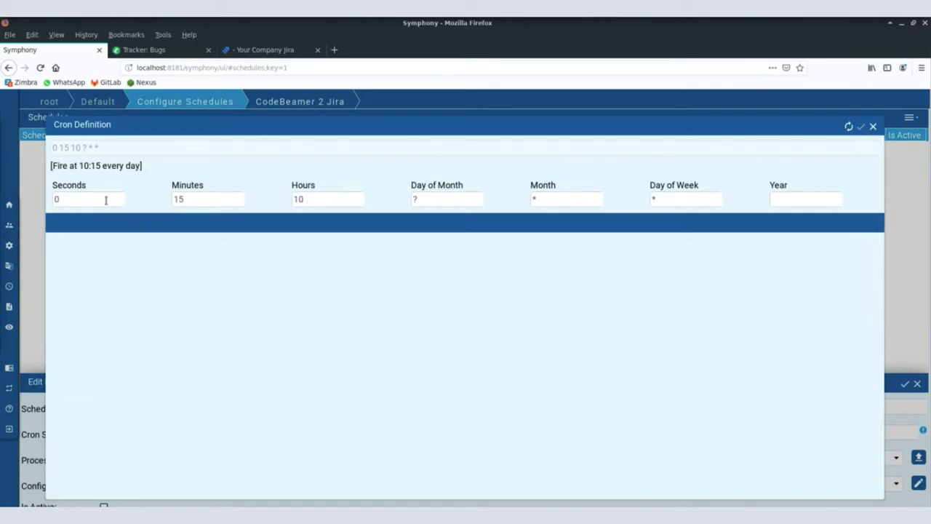
click(106, 200)
click(237, 200)
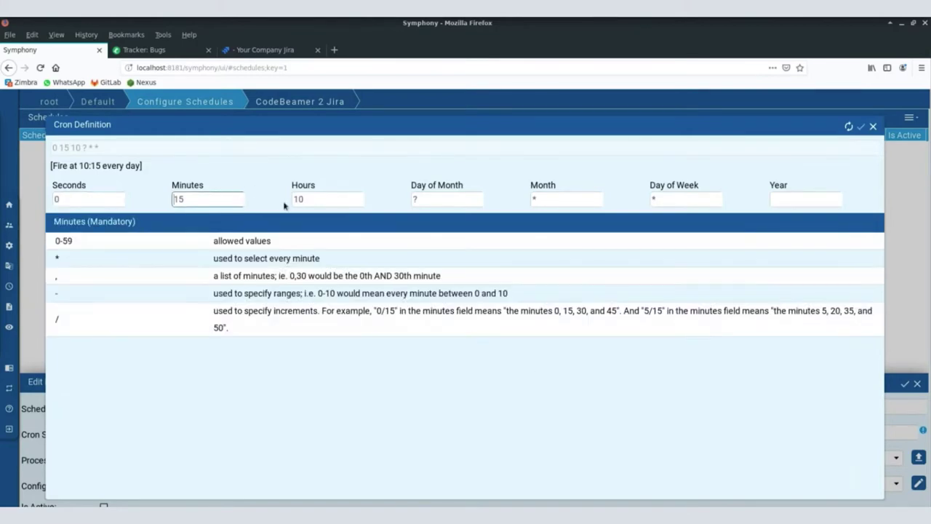
click(346, 202)
click(446, 203)
click(566, 203)
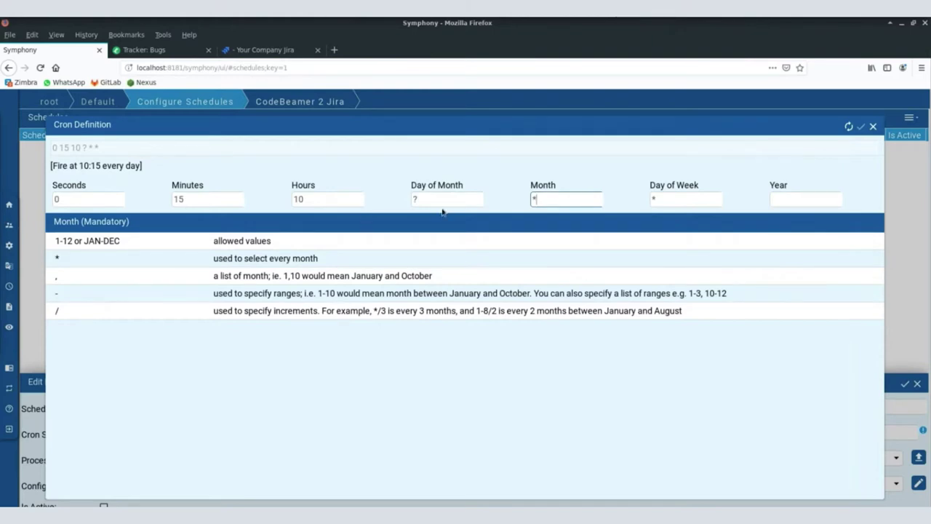
click(227, 202)
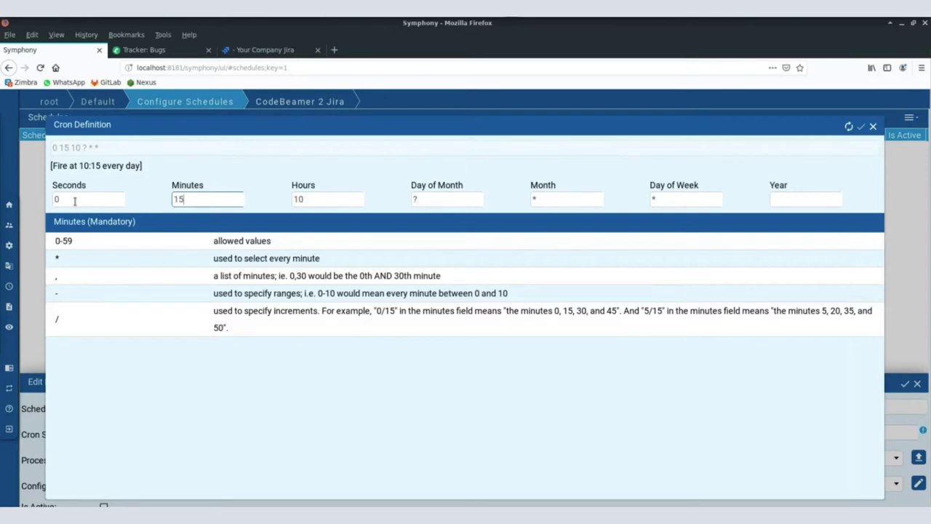
click(849, 128)
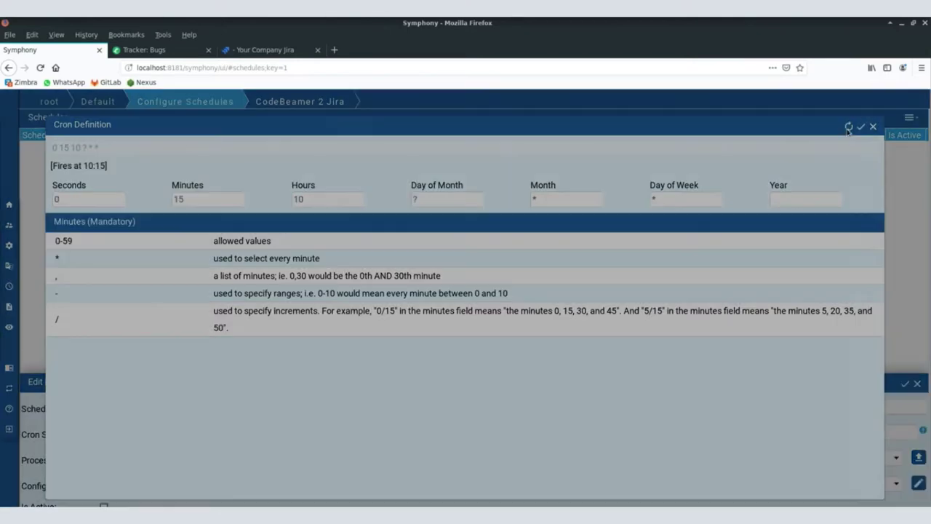
click(861, 129)
Choose the codebeamer2jira process and Project AGO config set, then save the schedule
click(897, 457)
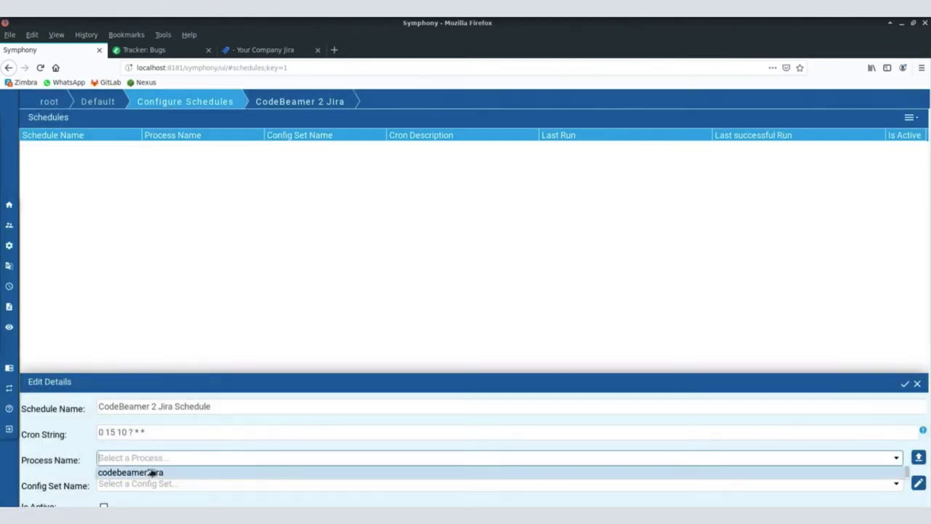
click(151, 473)
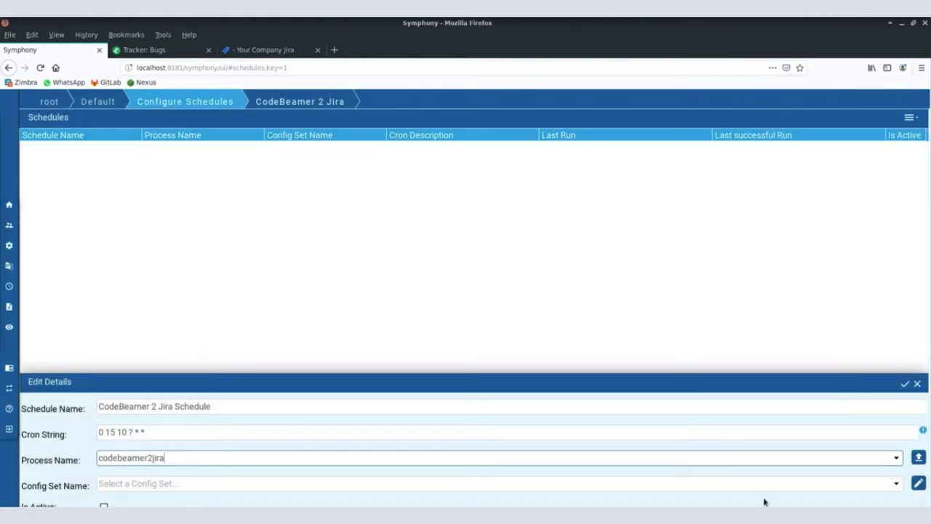
click(897, 483)
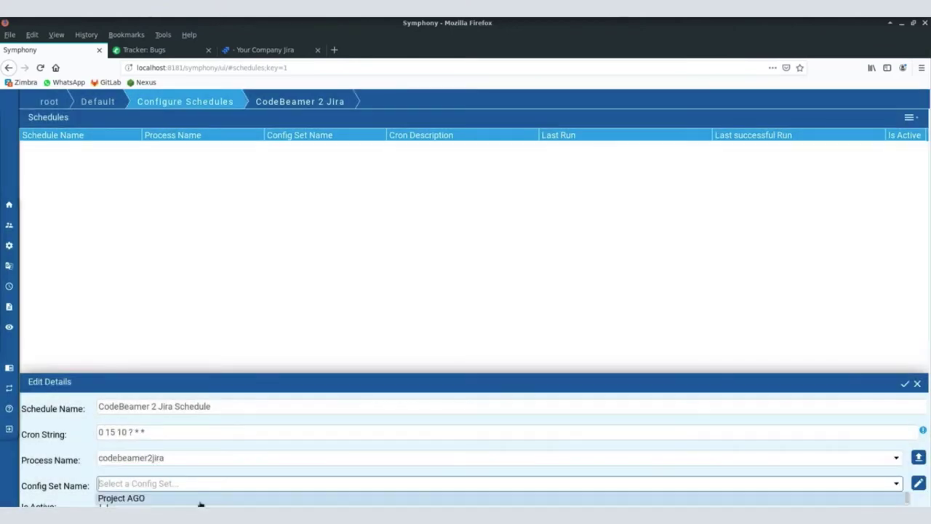
click(200, 501)
click(905, 384)
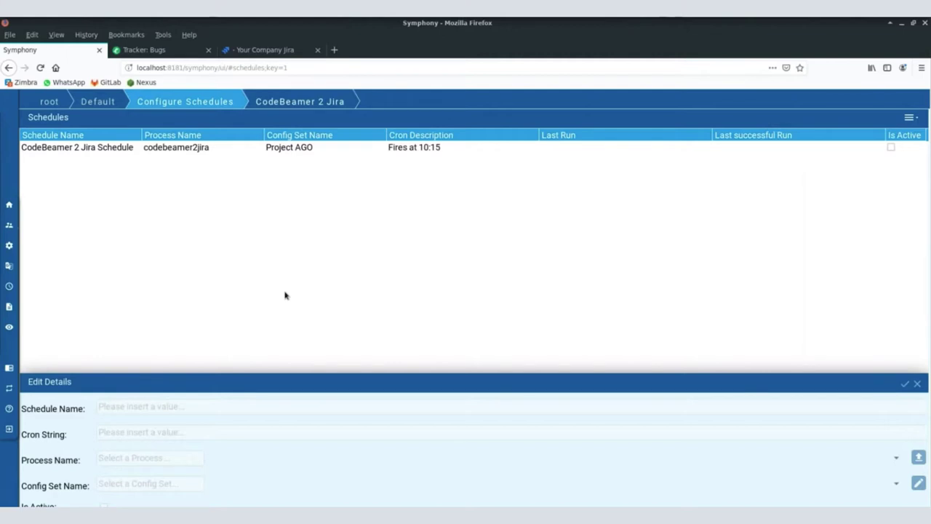
click(389, 150)
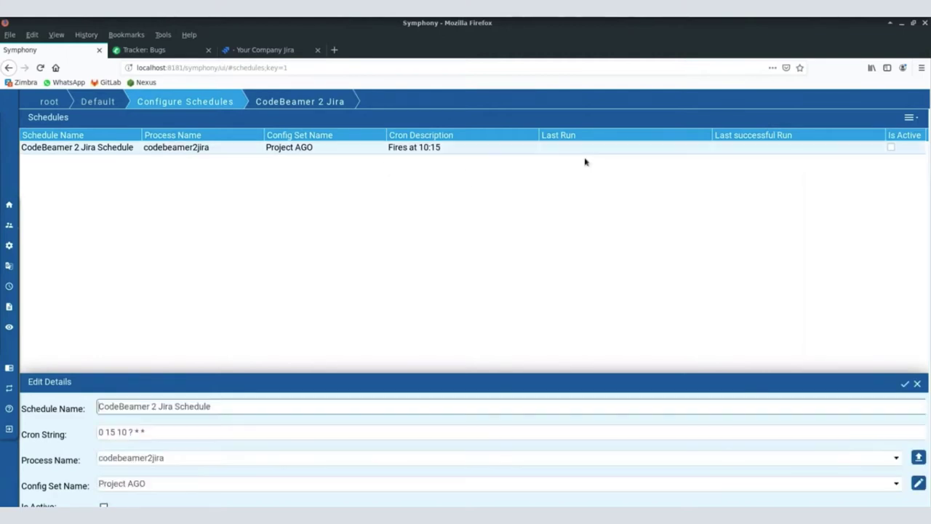
click(909, 117)
Run the CodeBeamer 2 Jira Schedule now and verify 2 items succeeded in reports and job queue
click(867, 189)
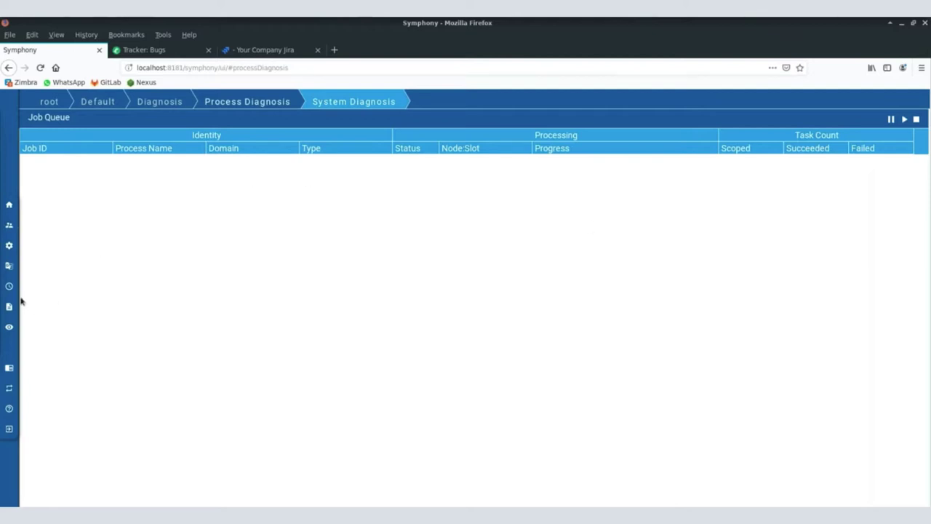
mouse_move(10, 265)
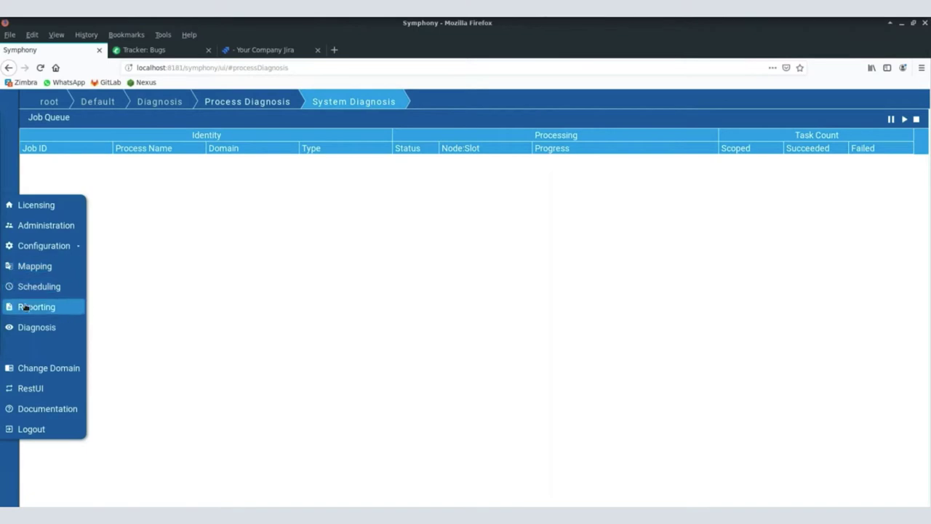
click(27, 304)
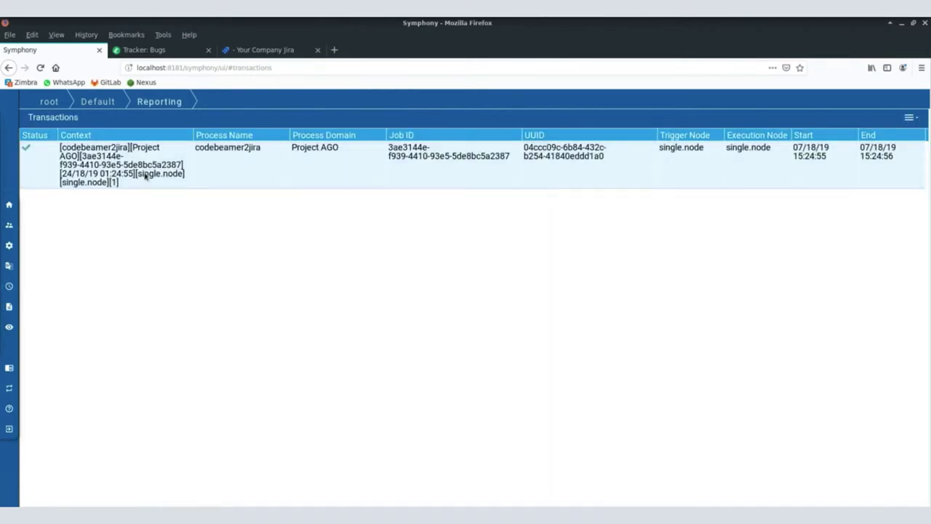
double_click(145, 175)
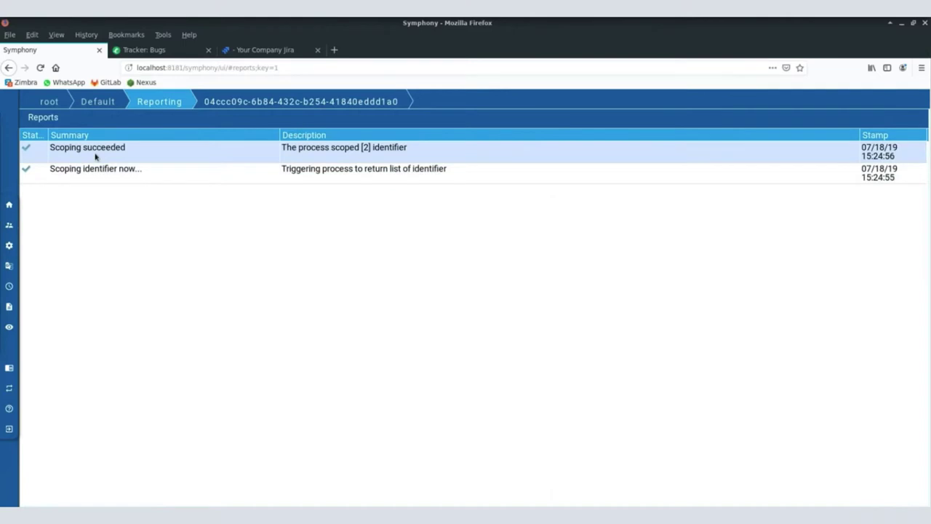
click(14, 329)
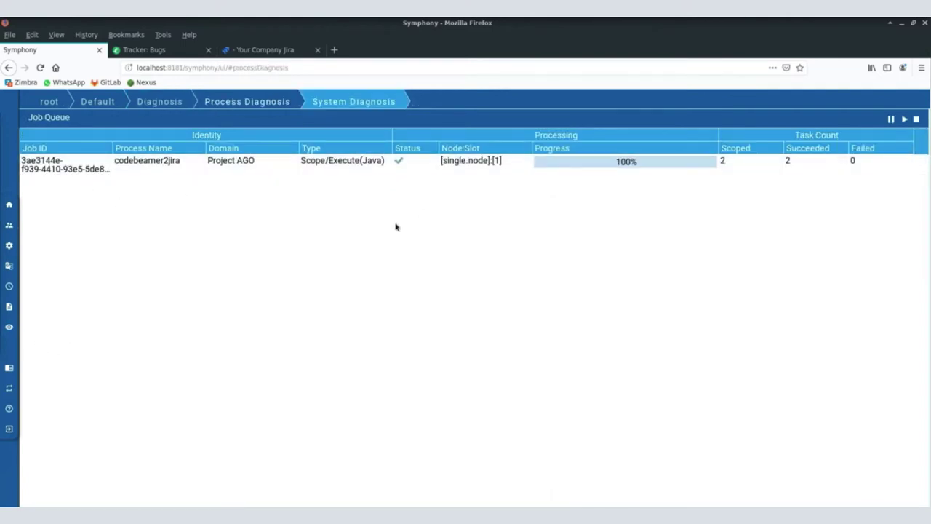
Set Jira issue AGO-2's description to 'Hello from Jira', then reopen Symphony's CodeBeamer 2 Jira schedules
click(129, 55)
key(ctrl+Tab)
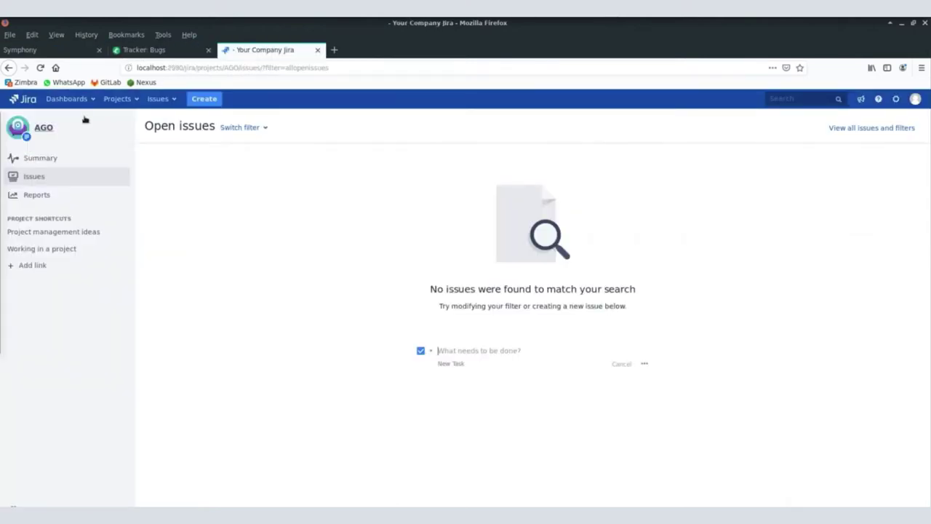
click(40, 67)
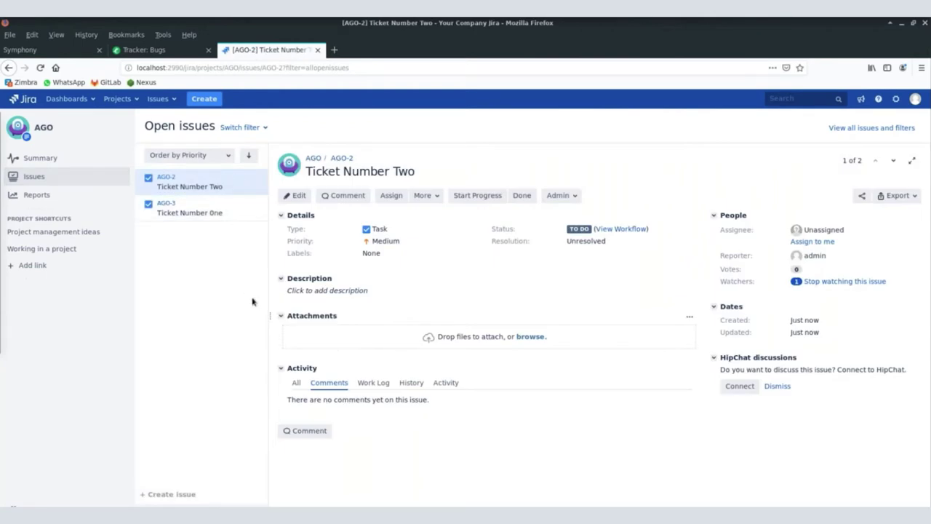
click(374, 290)
text(Hello from Jira)
click(632, 420)
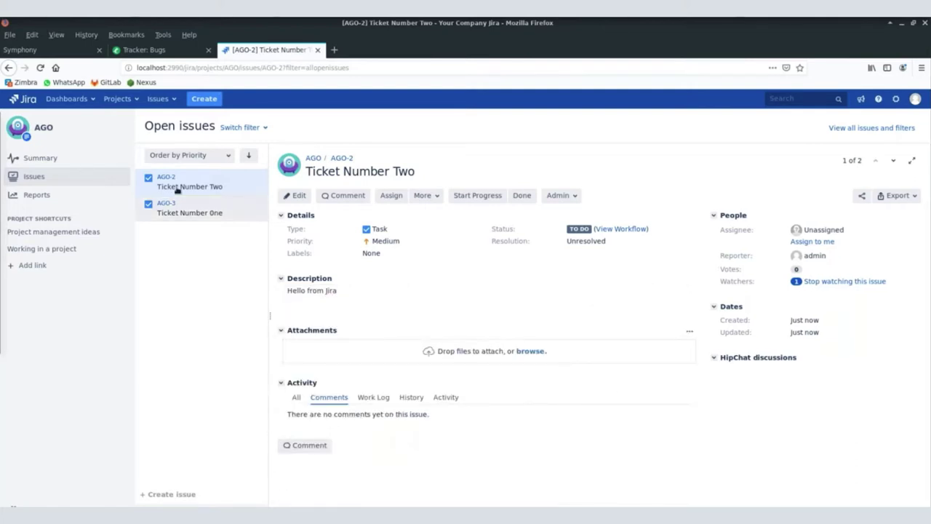
click(29, 49)
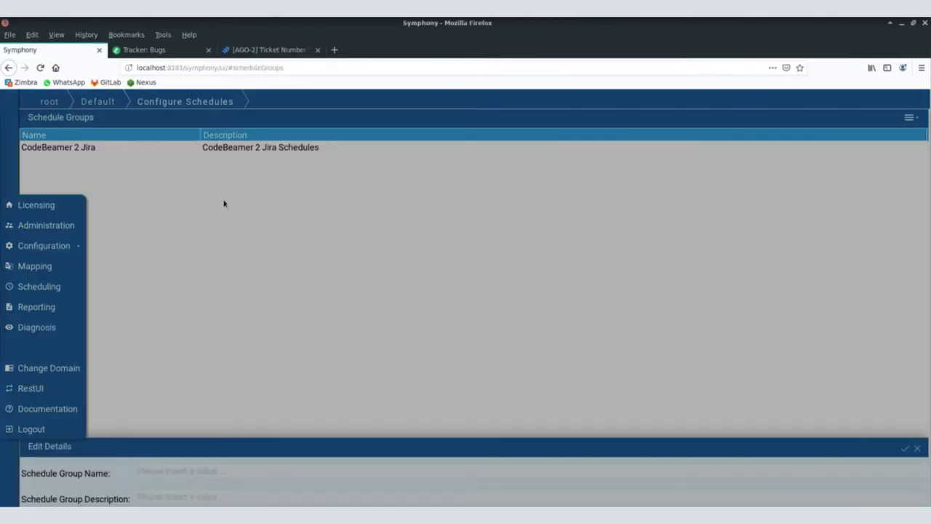
double_click(249, 149)
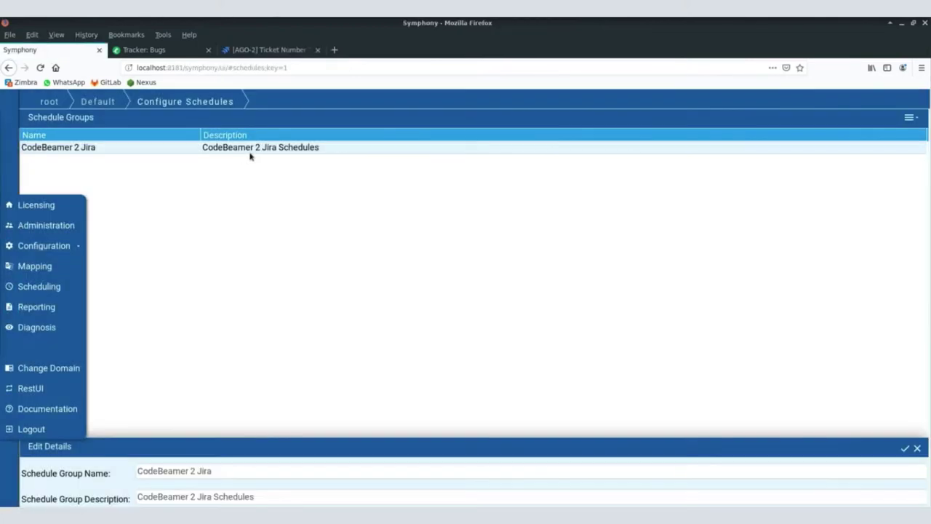
Rerun the CodeBeamer 2 Jira Schedule and bring up the codeBeamer Bugs tracker
click(395, 148)
click(911, 116)
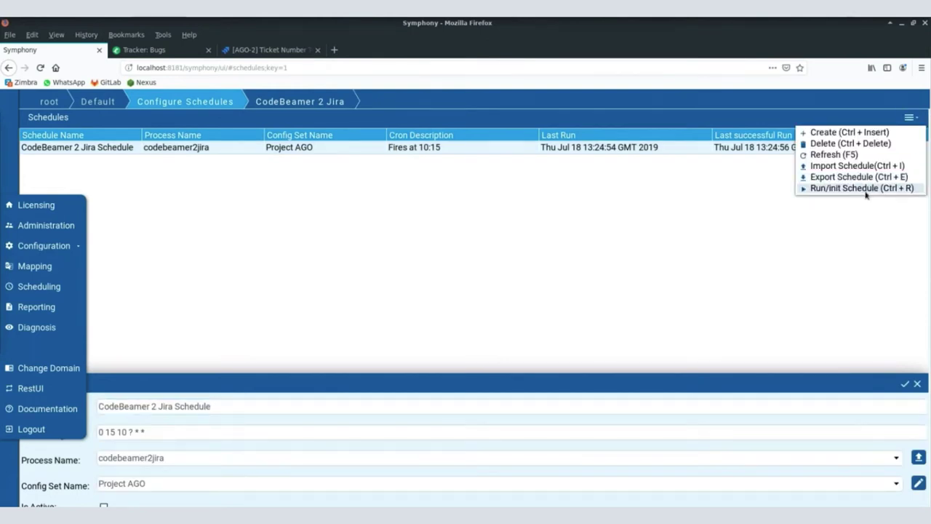
click(866, 191)
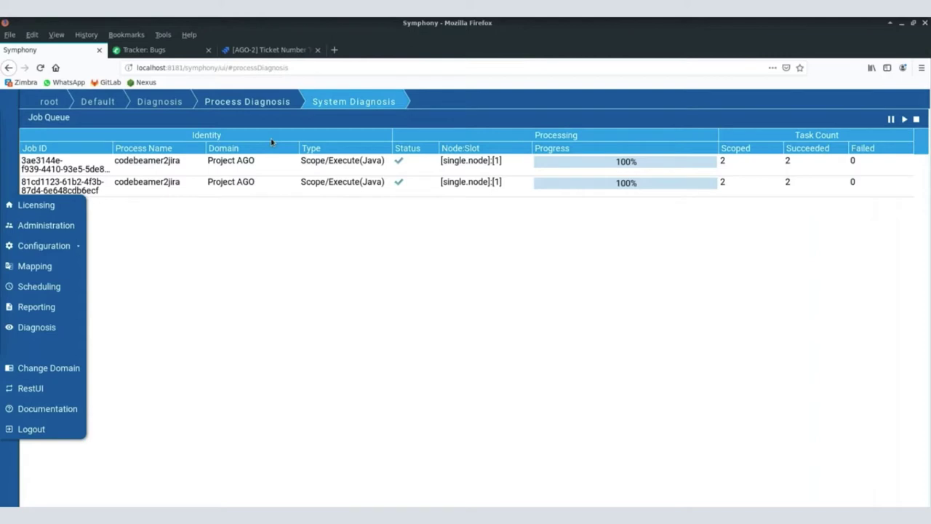
click(155, 48)
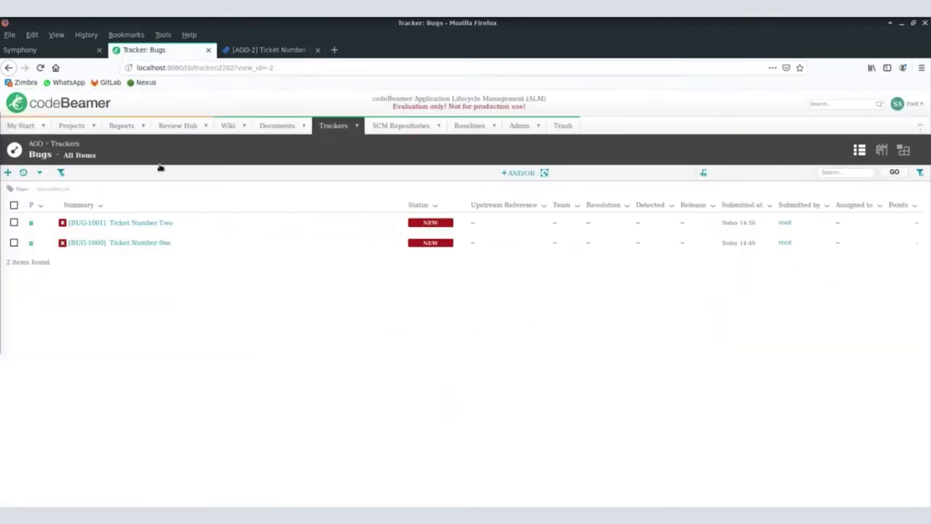
Compare bug BUG-1001 (Ticket Number Two) with Jira issue AGO-2, then return to the Symphony job queue
click(150, 223)
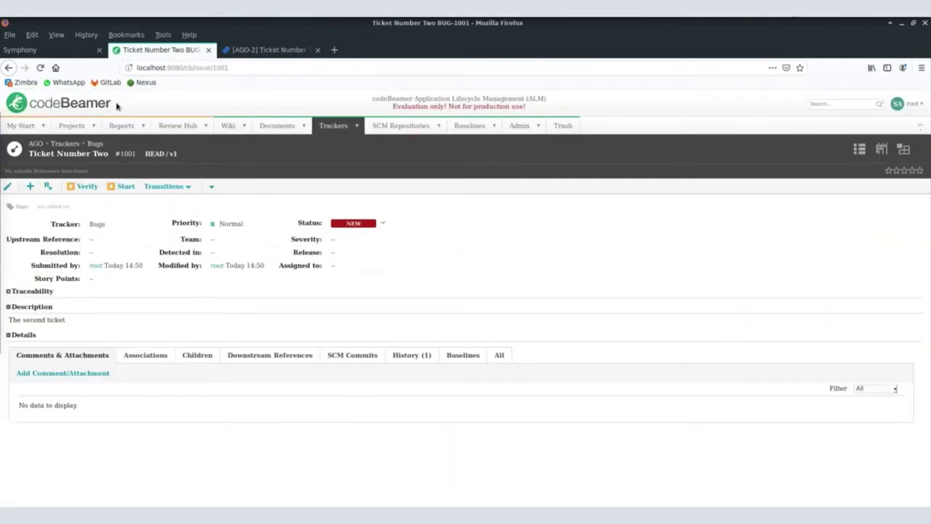
click(274, 49)
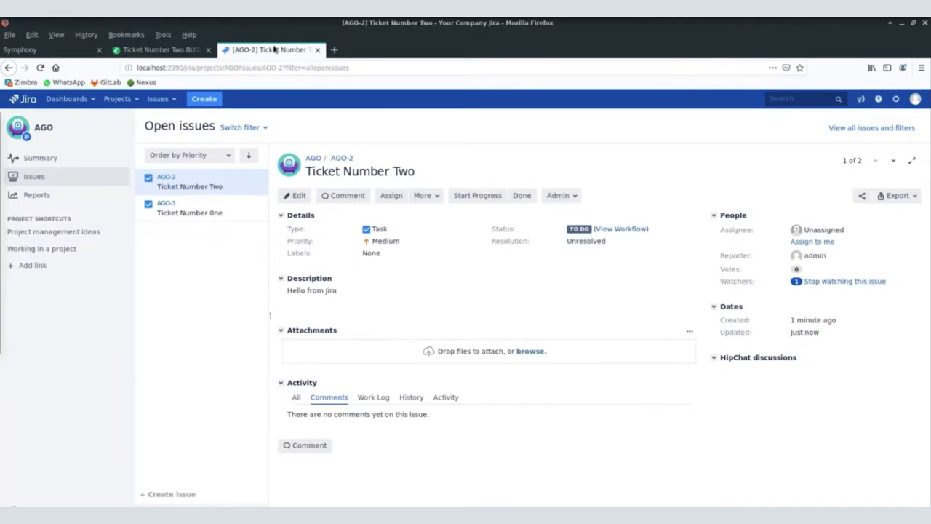
click(51, 51)
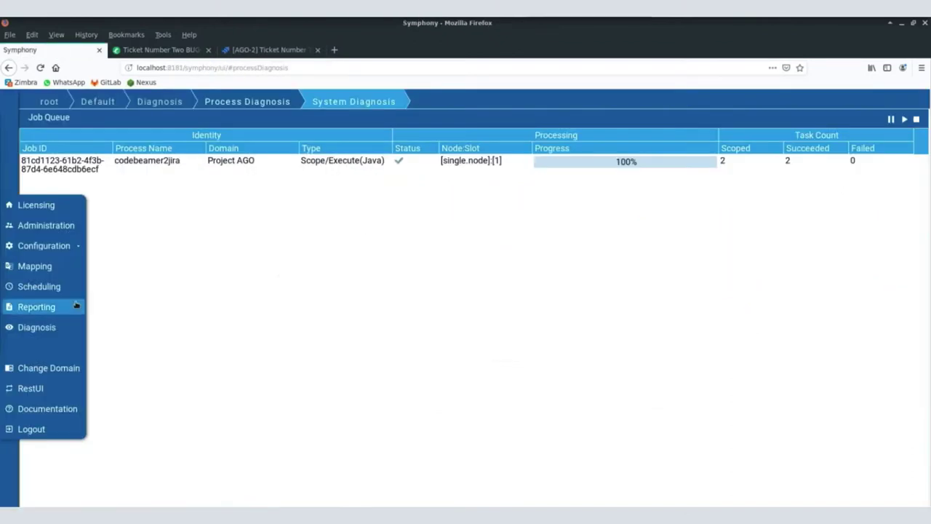
Browse the Mapping scenario types and look inside the CodeBeamer 2 Jira scenario
click(58, 286)
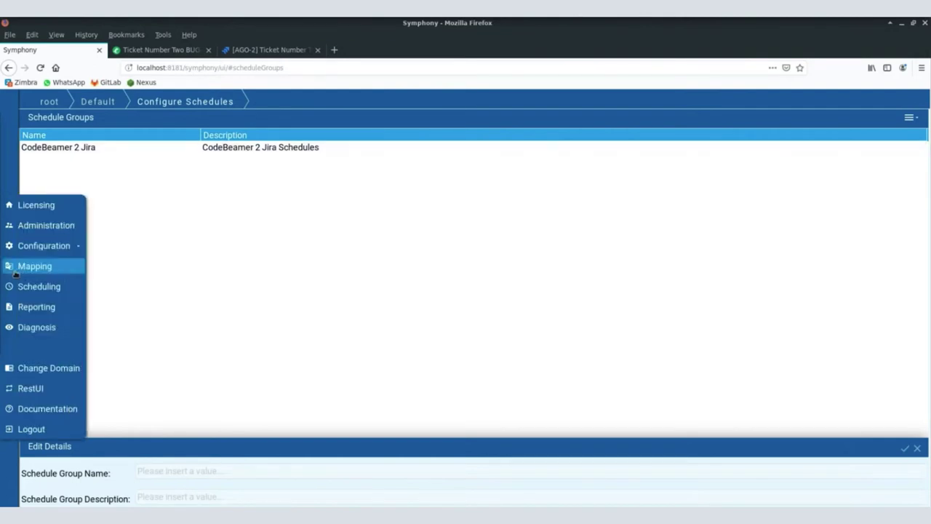
click(22, 267)
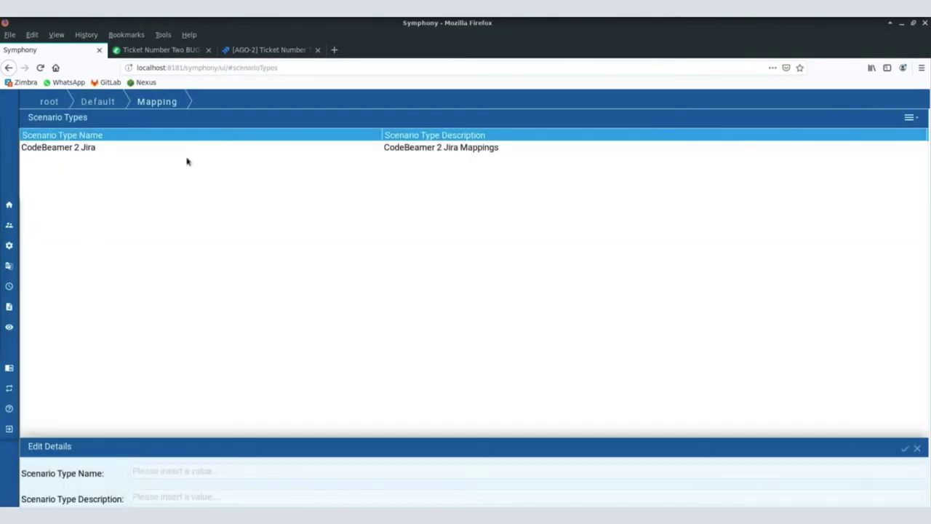
click(88, 149)
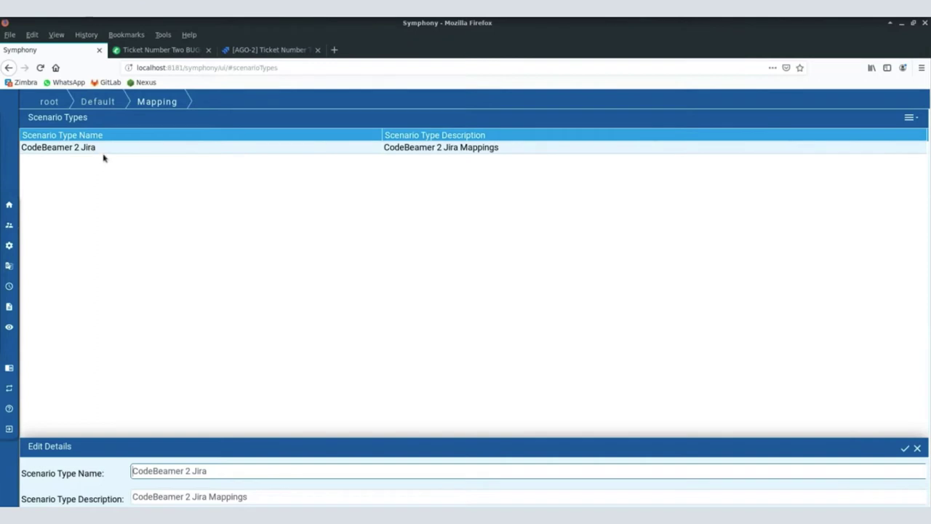
double_click(110, 148)
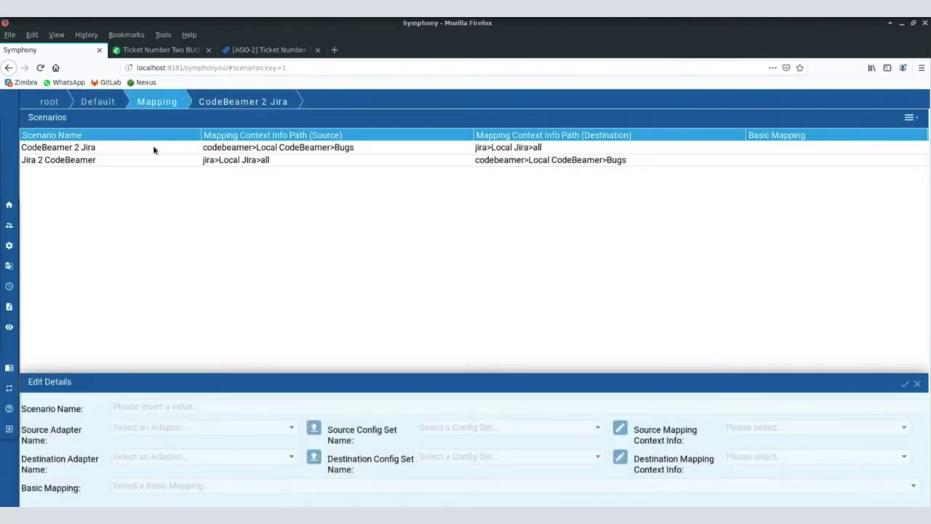
click(156, 101)
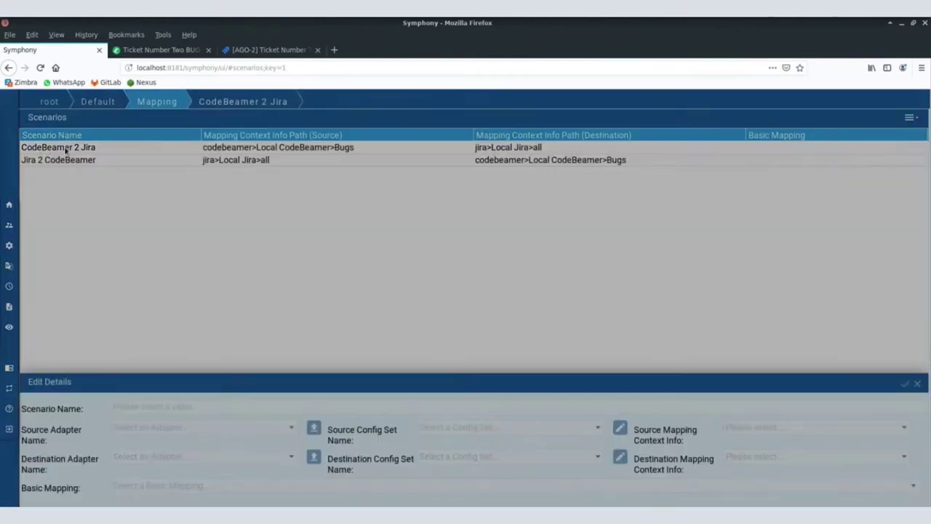
Open the CodeBeamer 2 Jira schedule group to list its Project AGO schedule at 10:15
click(10, 287)
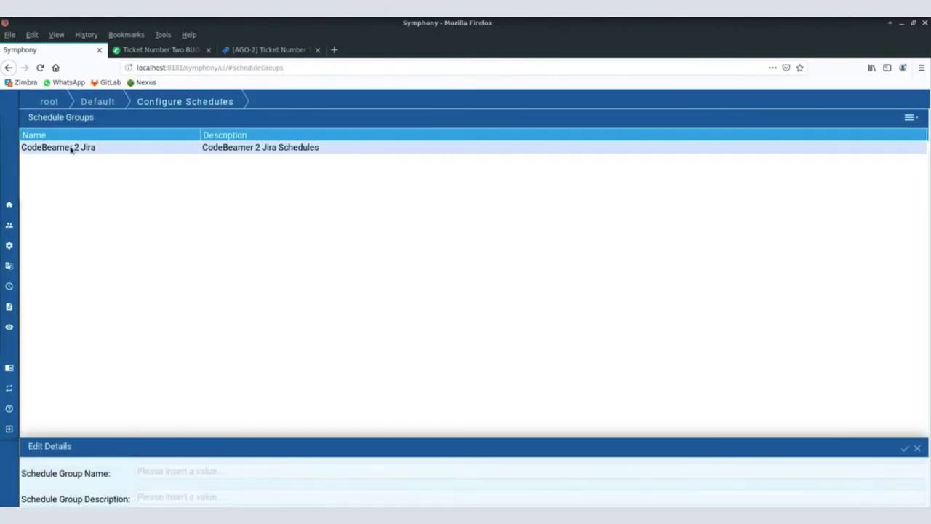
click(70, 151)
double_click(71, 150)
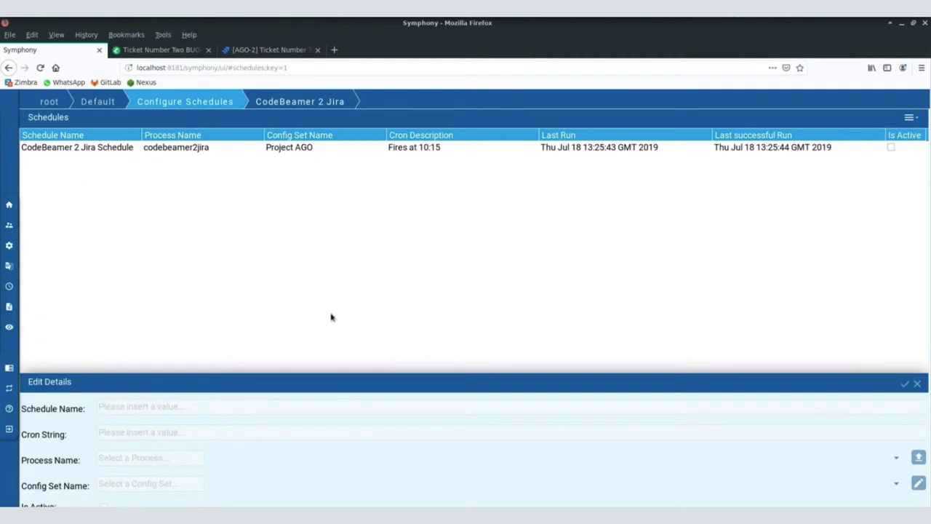
mouse_move(15, 306)
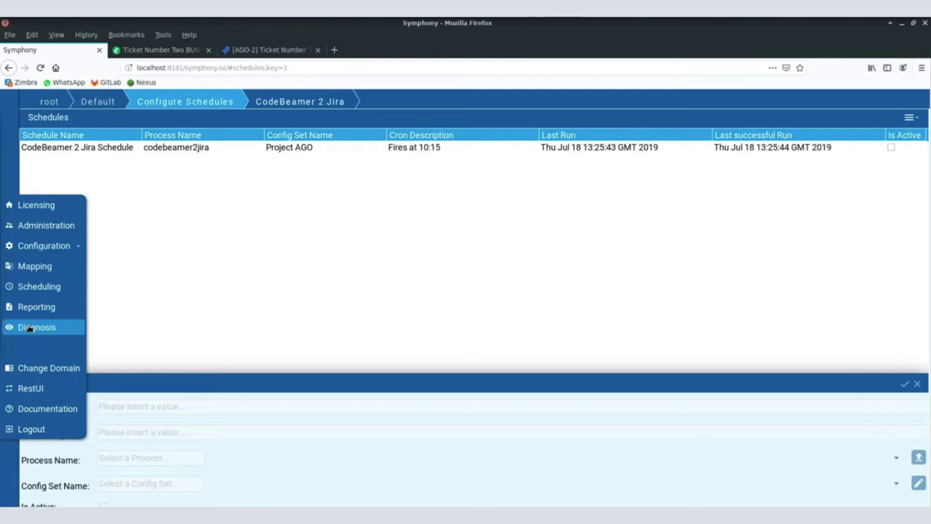
Show the codebeamer adapter's definition in the REST UI and scroll through its endpoints, e.g. /createTrackerItem
click(30, 390)
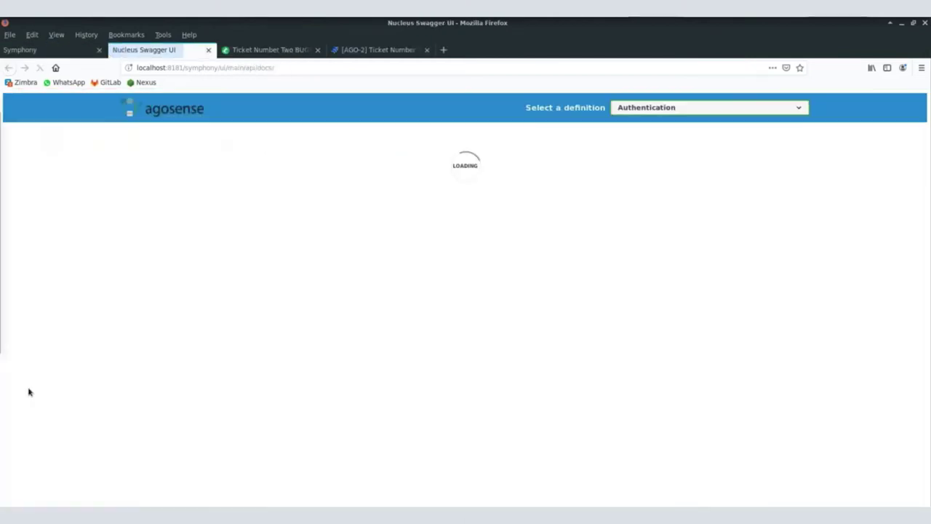
click(688, 110)
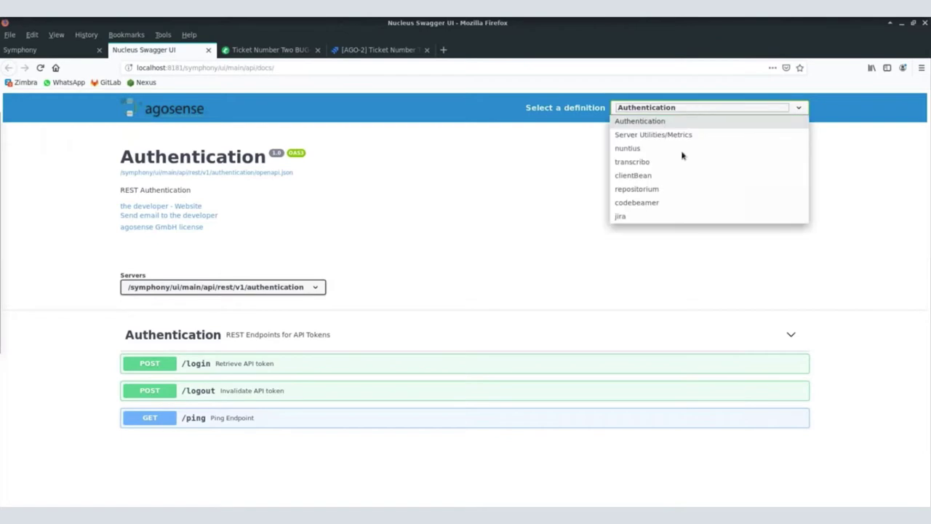
click(670, 203)
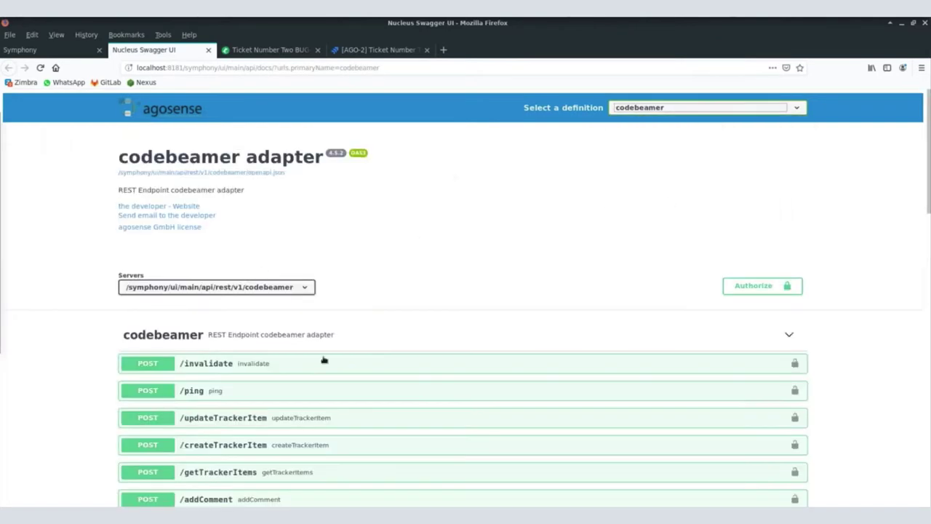
scroll(397, 374, down, 3)
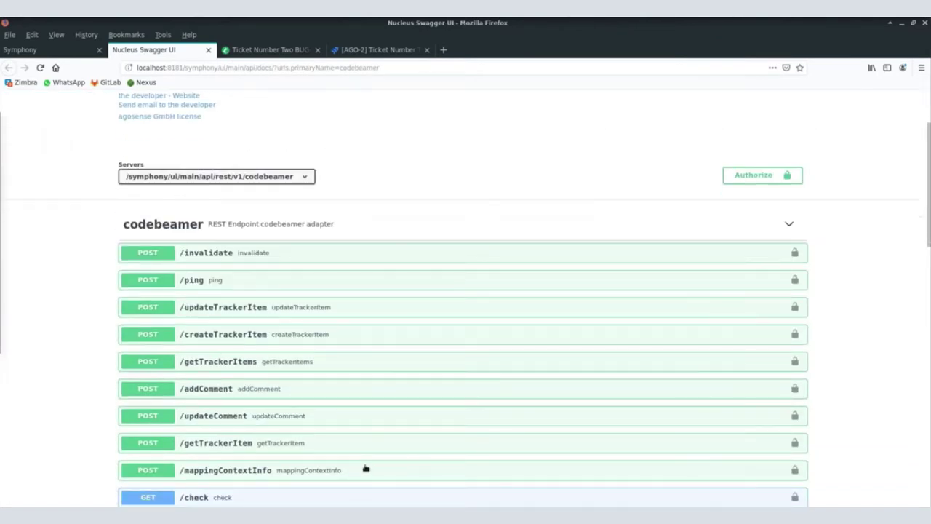
scroll(358, 466, up, 3)
scroll(358, 466, down, 3)
scroll(308, 394, up, 5)
Close the Swagger tab and review the CodeBeamer 2 Jira Schedule's settings
click(208, 49)
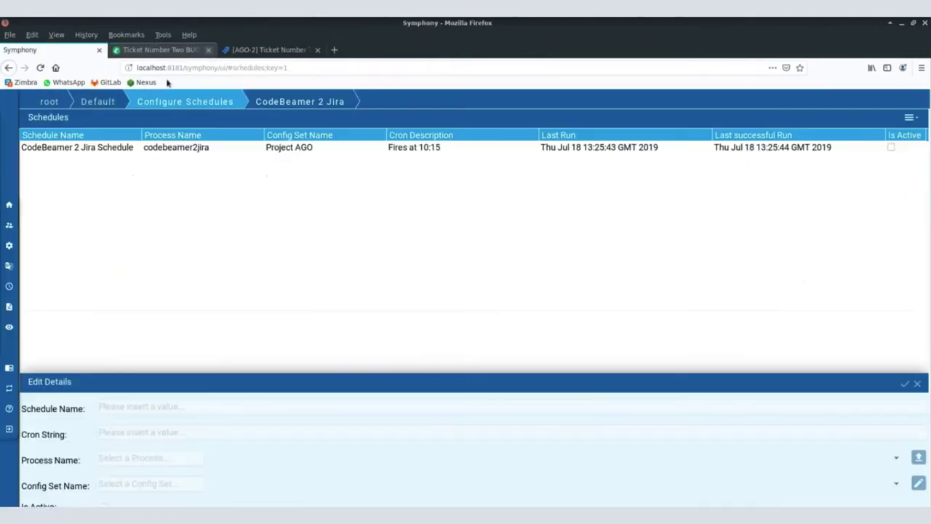
mouse_move(8, 286)
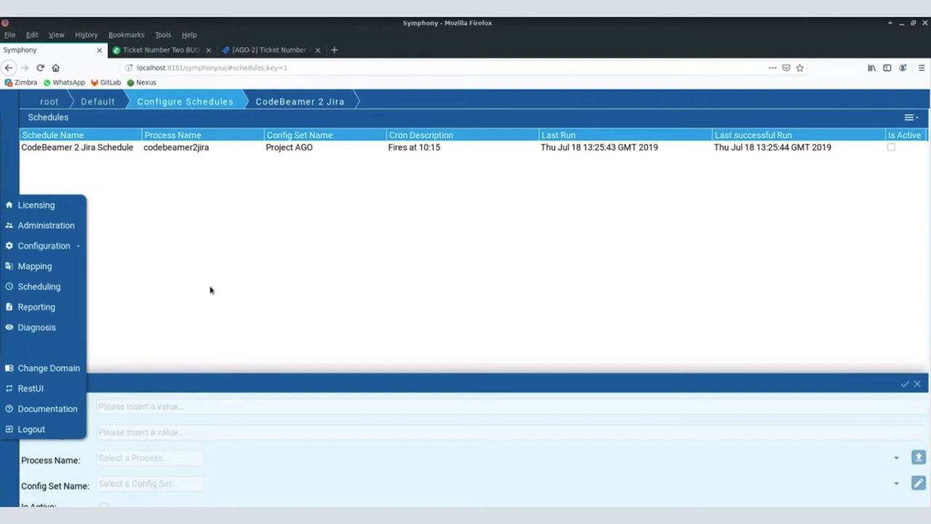
click(149, 148)
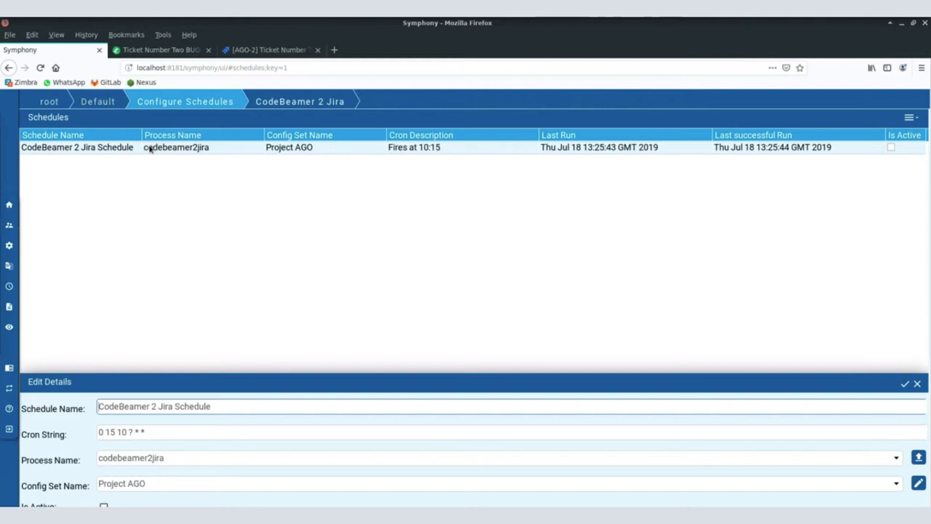
Show Configuration > Config Sets/Install, then advance the slides to Clustering & Loadbalancing
click(8, 246)
click(75, 245)
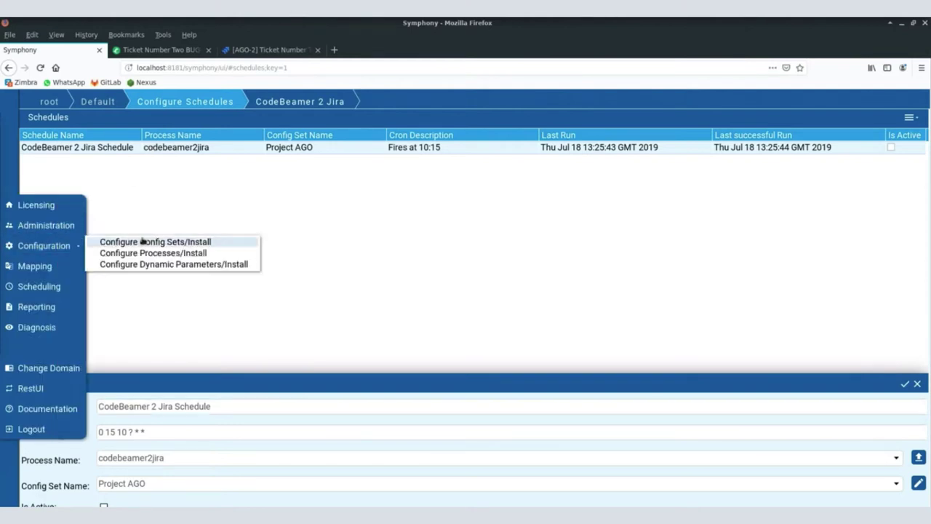
click(142, 241)
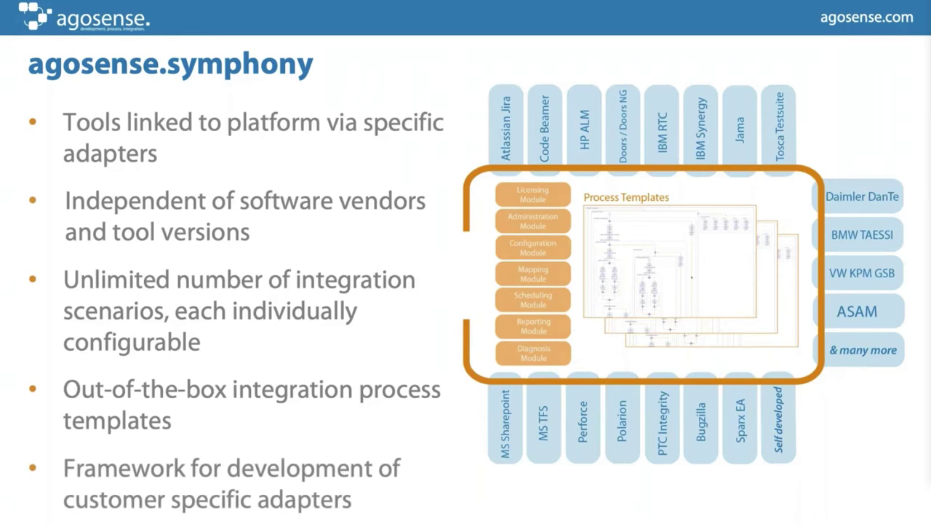
click(864, 176)
click(864, 177)
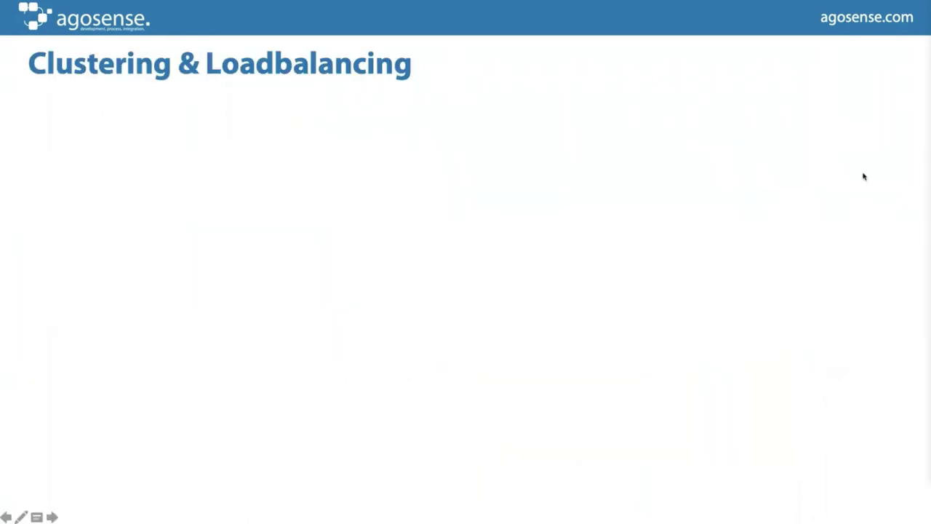